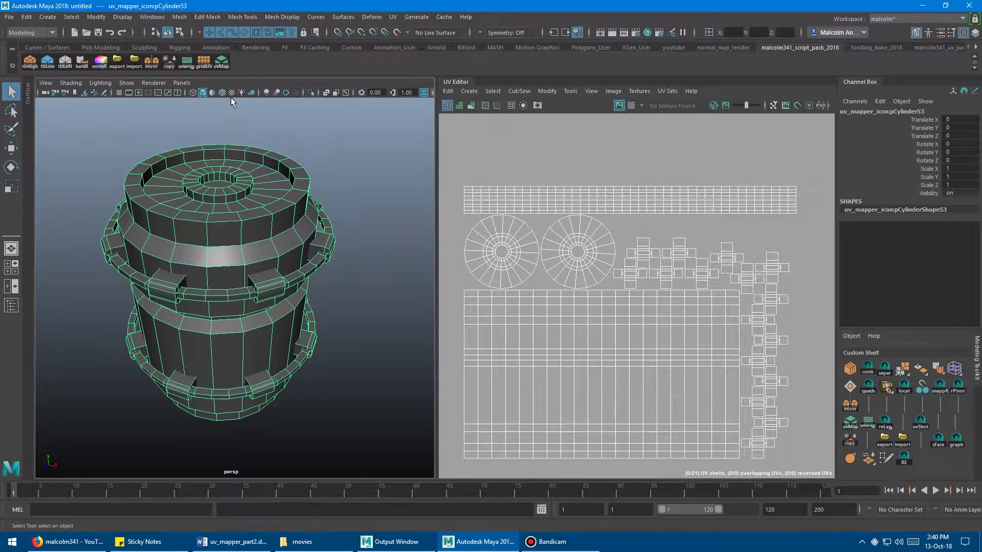
- Open the UVmapper 2018 toolbox and place its window over the UV Editor
left_click(221, 60)
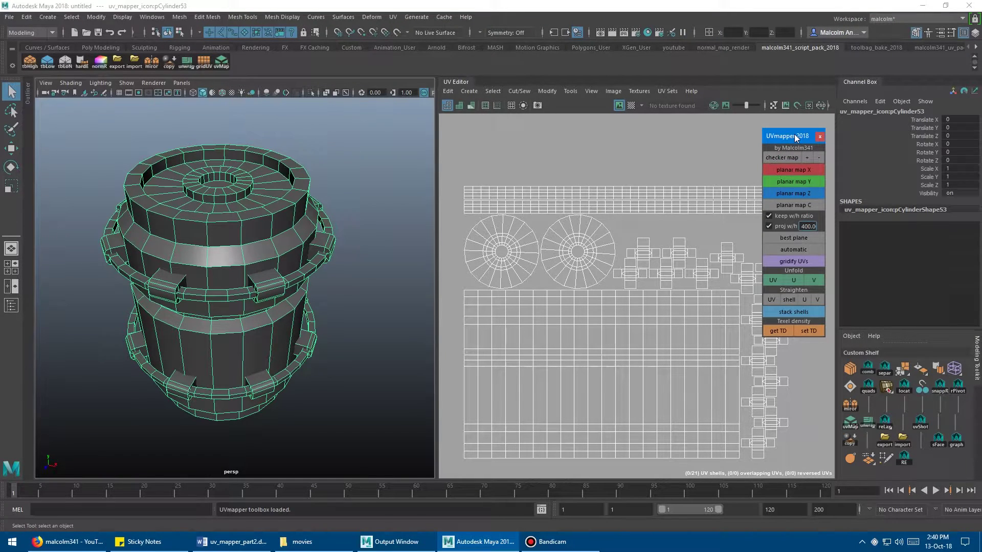
mouse_move(794, 134)
left_mouse_down()
mouse_move(775, 140)
mouse_move(787, 133)
left_mouse_up()
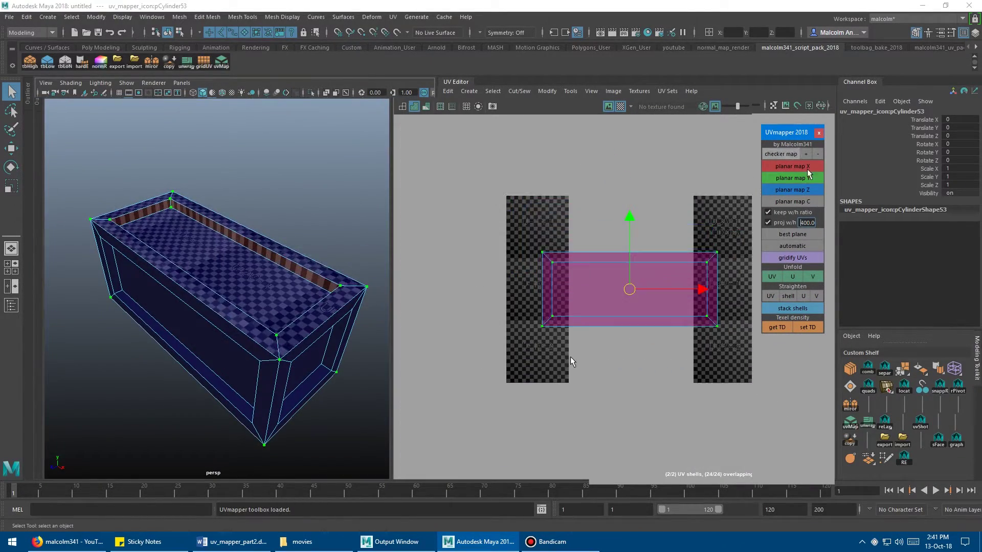
- Apply an X-axis planar map to the selected faces of the inset box and select the resulting UV shells
left_click_drag(270, 248, 241, 304, "alt")
left_click(281, 287)
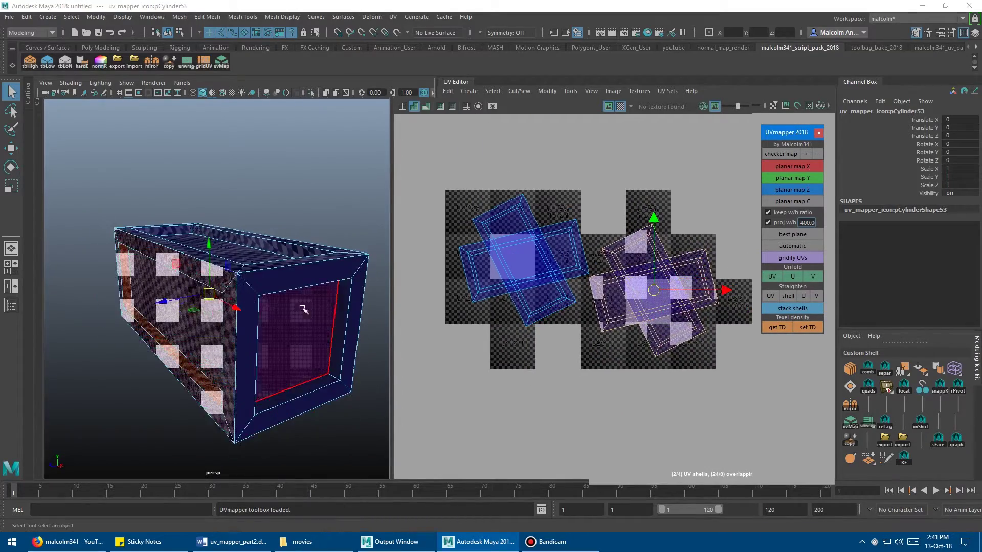
left_click(792, 166)
left_click_drag(559, 295, 586, 193)
scroll(577, 306, "down", 1)
right_click_drag(546, 283, 503, 270)
left_click_drag(701, 384, 492, 191)
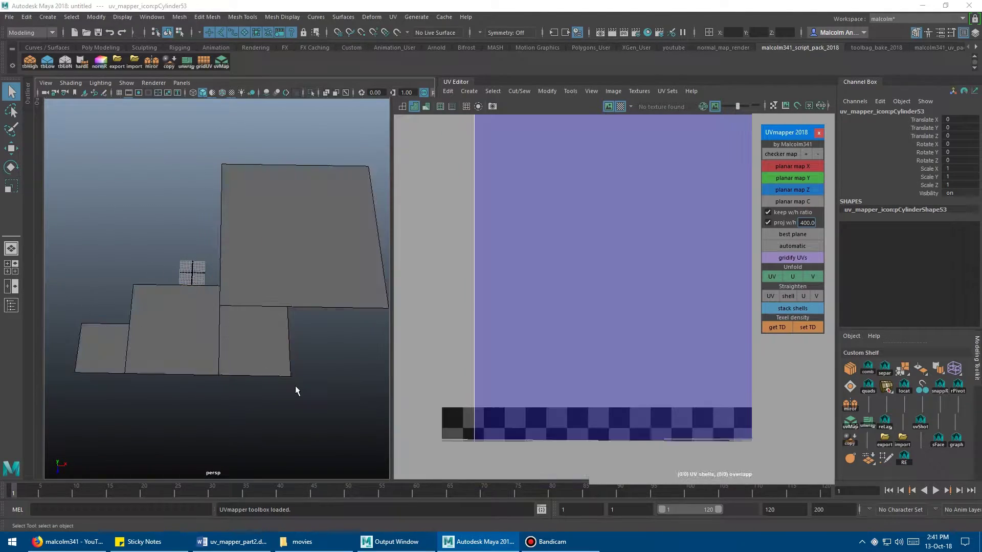
- Undo the last two edits and stretch the tall checkered box wider along the X axis
left_click_drag(296, 390, 305, 344, "alt")
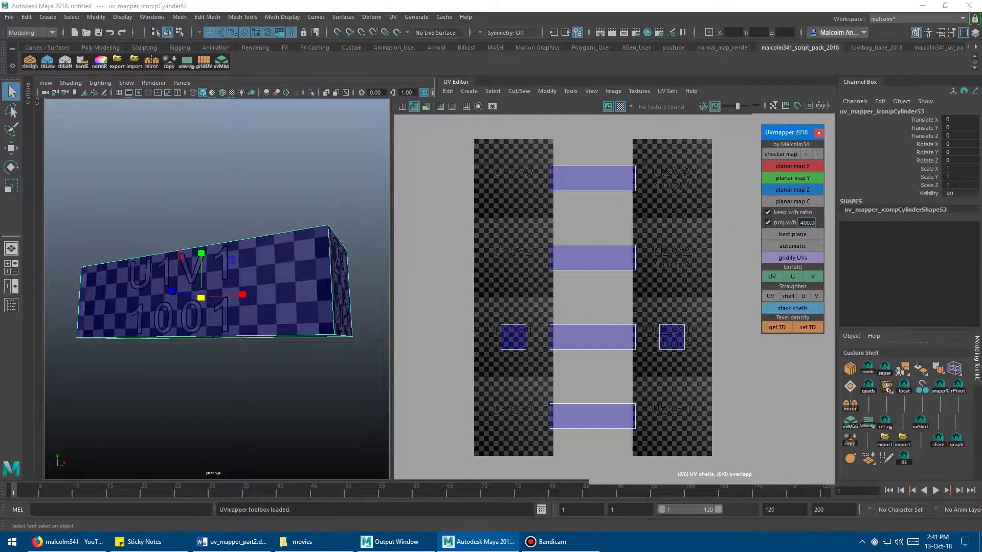
key("ctrl+z")
key("ctrl+z")
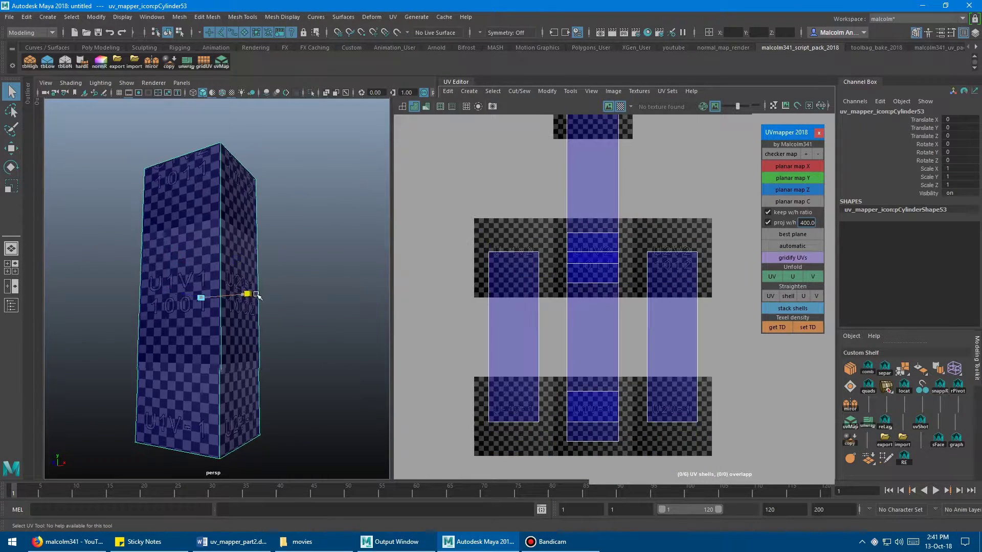
left_click_drag(257, 295, 328, 294)
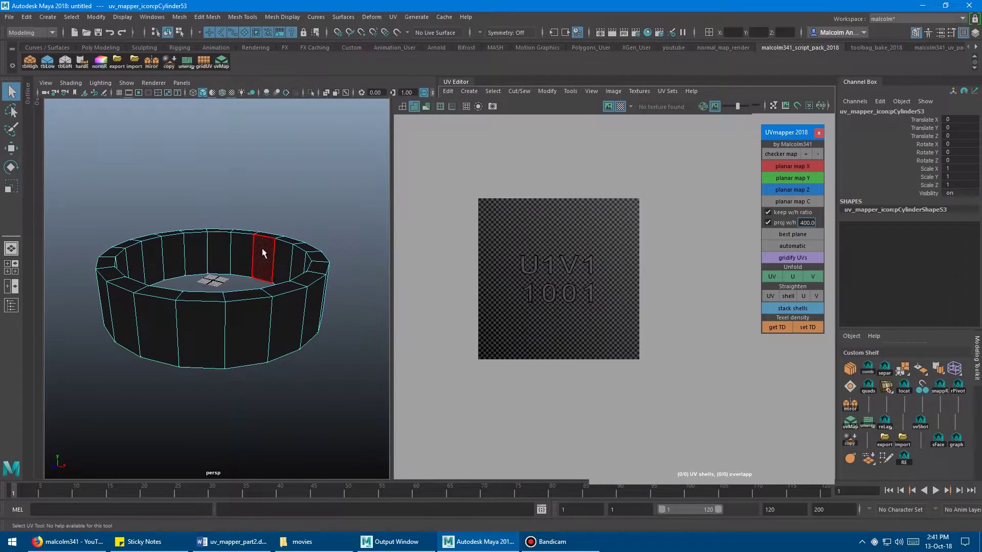
- Select the rings and the sphere in turn to examine their UV layouts on the checker map
left_click(255, 360)
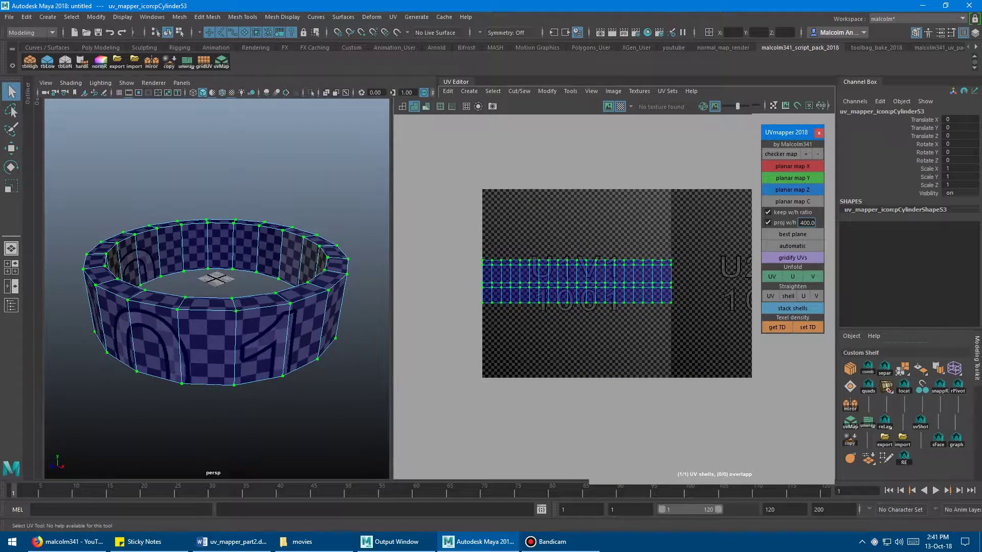
scroll(704, 281, "up", 5)
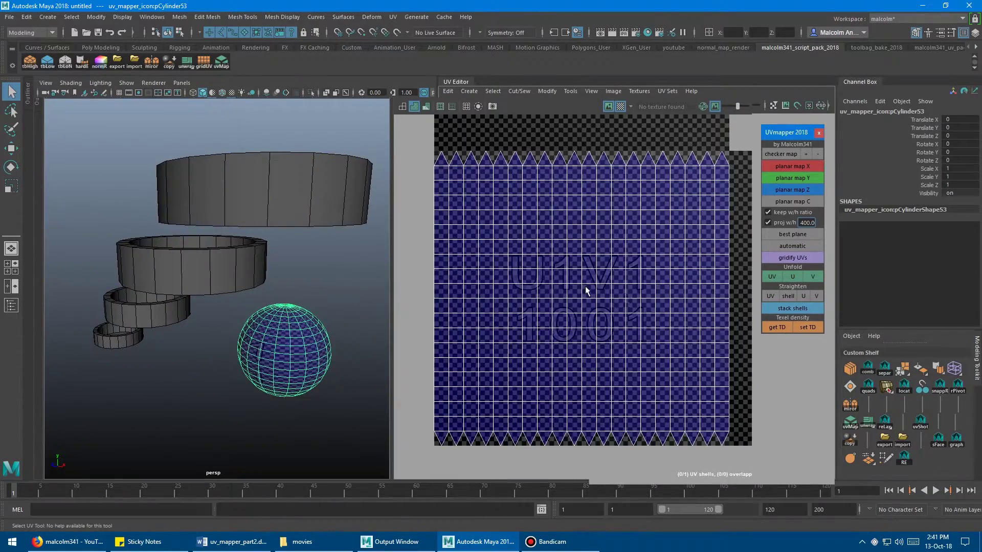
left_click(131, 338)
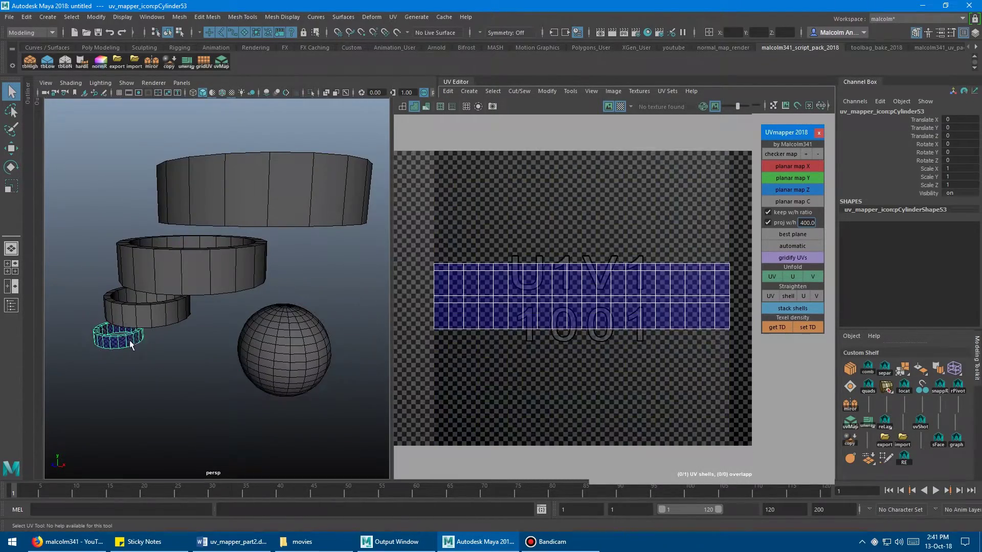
left_click(259, 222)
left_click(318, 324)
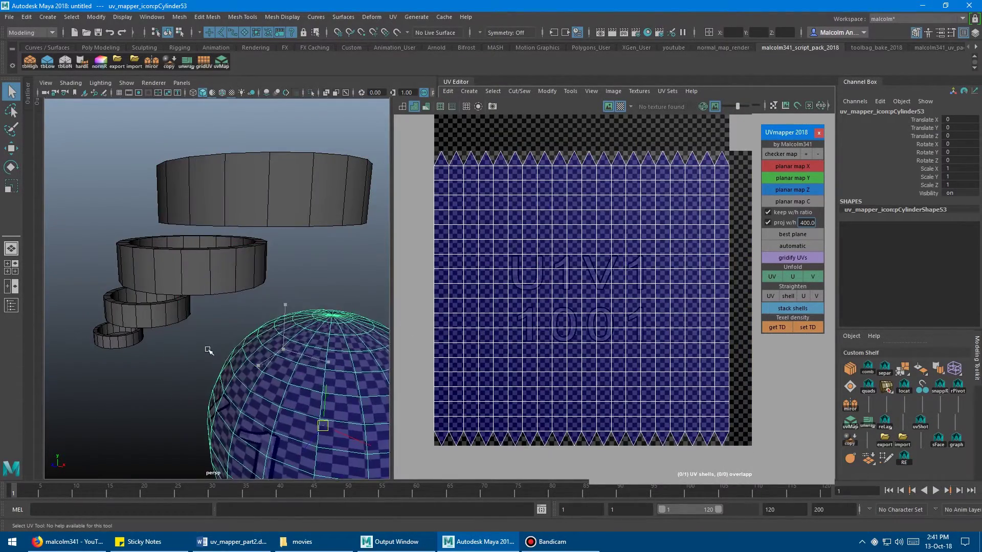
left_click(163, 303)
left_click(118, 337)
left_click(294, 299)
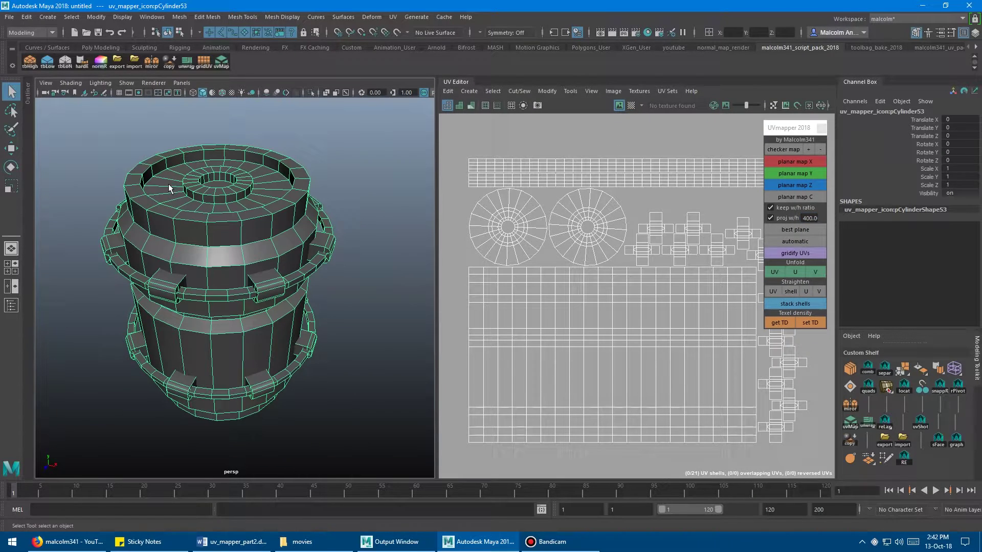
- Widen the UV Editor and examine the barrel model alongside its UV layout
left_click_drag(178, 194, 310, 225, "alt")
middle_click_drag(607, 242, 601, 239, "alt")
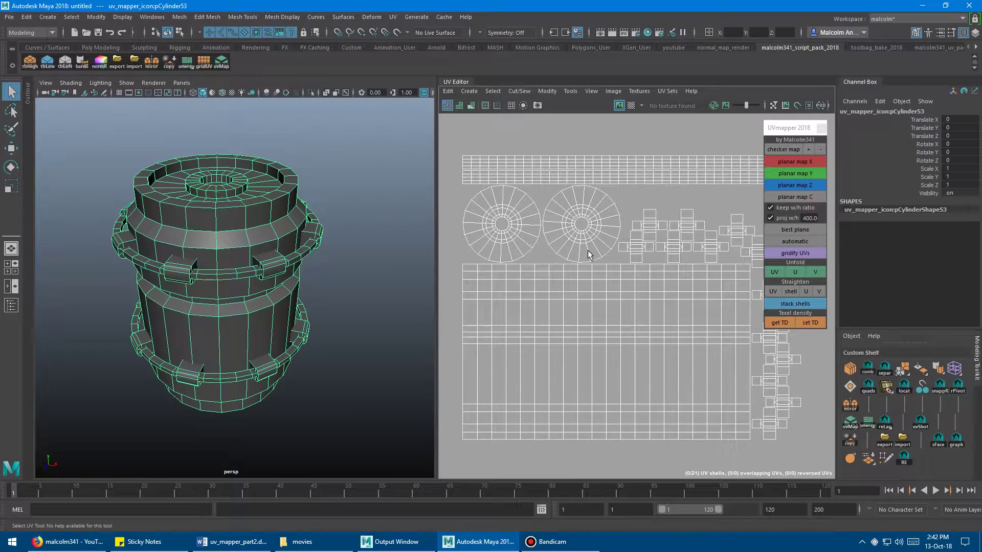
scroll(588, 250, "down", 5)
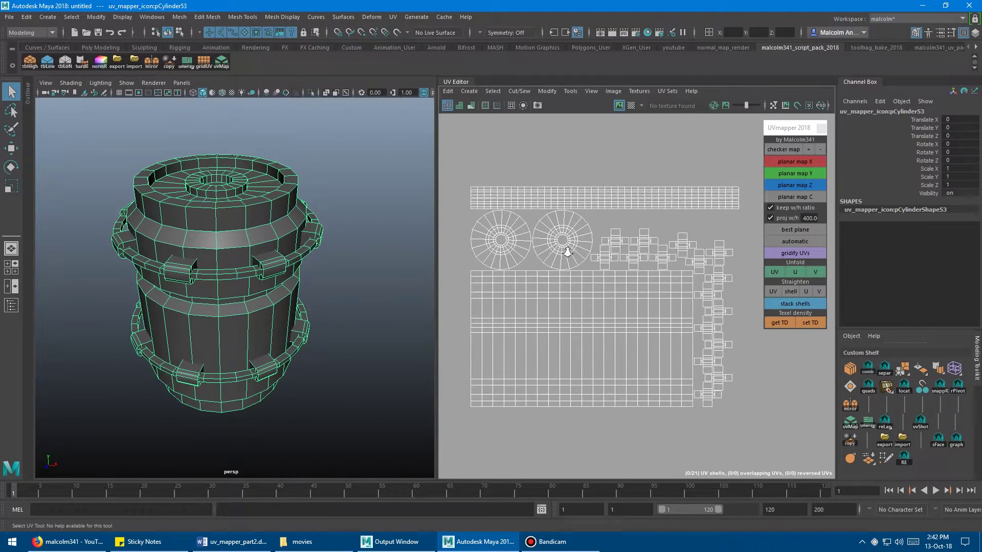
scroll(567, 250, "up", 4)
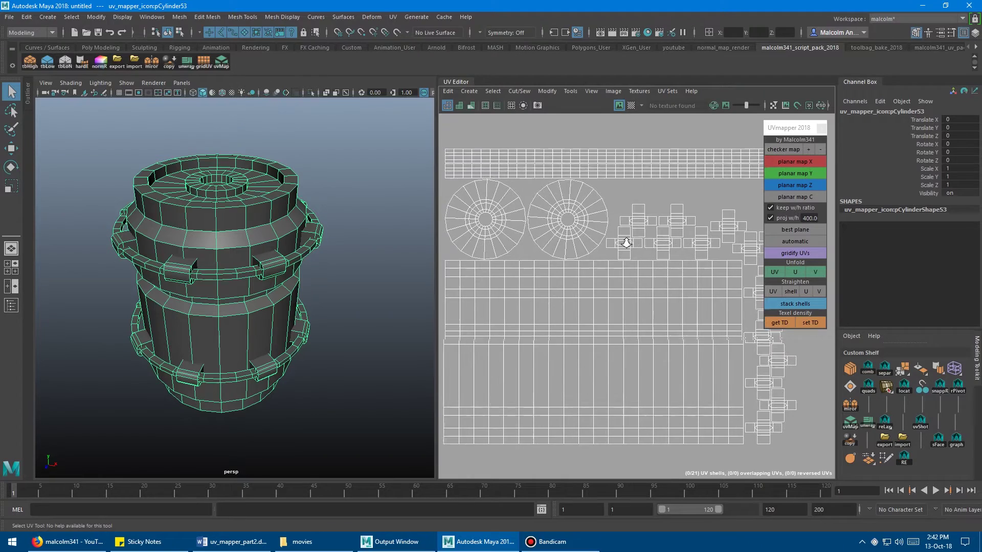
scroll(582, 240, "down", 1)
left_click_drag(437, 222, 376, 224)
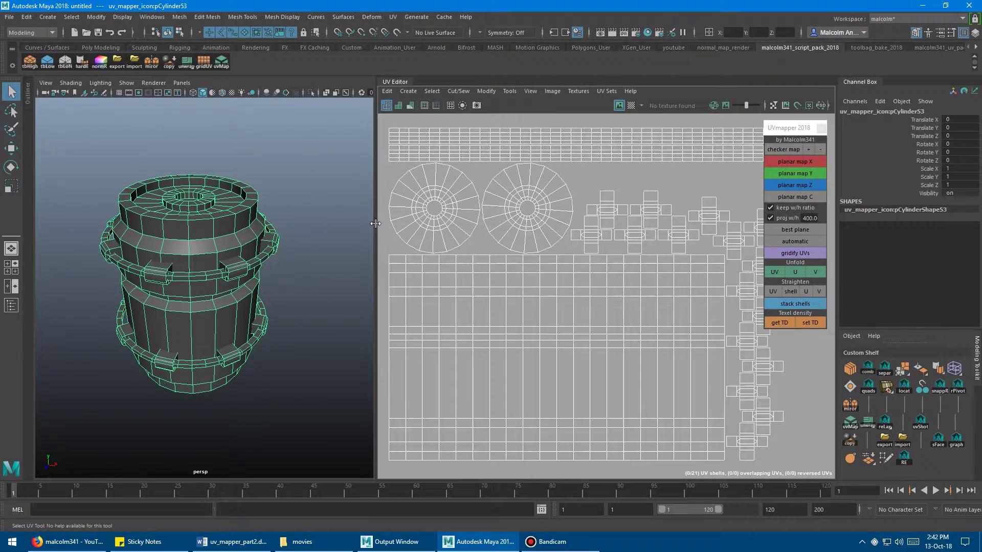
right_click_drag(536, 232, 532, 228, "alt")
middle_click_drag(553, 228, 568, 227, "alt")
mouse_move(569, 227)
right_mouse_down("alt")
mouse_move(537, 218)
mouse_move(560, 220)
right_mouse_up("alt")
middle_click_drag(560, 219, 537, 229, "alt")
middle_click_drag(252, 244, 271, 242, "alt")
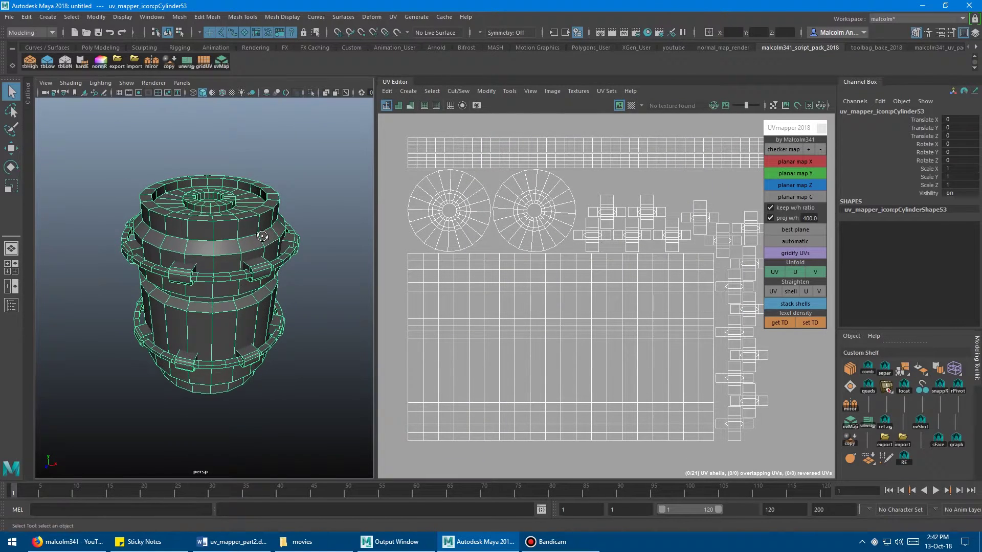
left_click_drag(272, 242, 280, 230, "alt")
right_click_drag(279, 230, 295, 230, "alt")
left_click_drag(289, 211, 267, 228, "alt")
right_click_drag(267, 228, 259, 228, "alt")
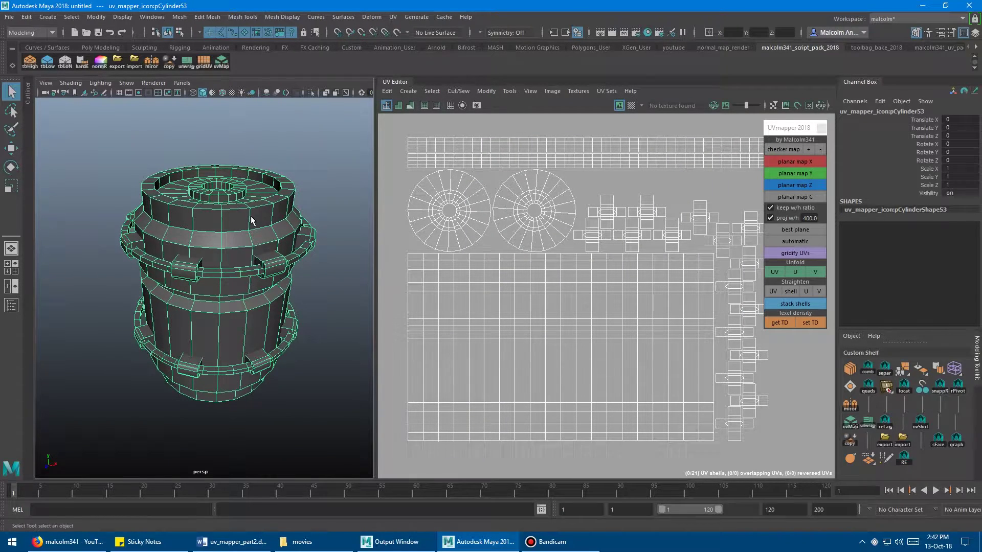
- Turn on the UVmapper checker map for the barrel
left_click(774, 147)
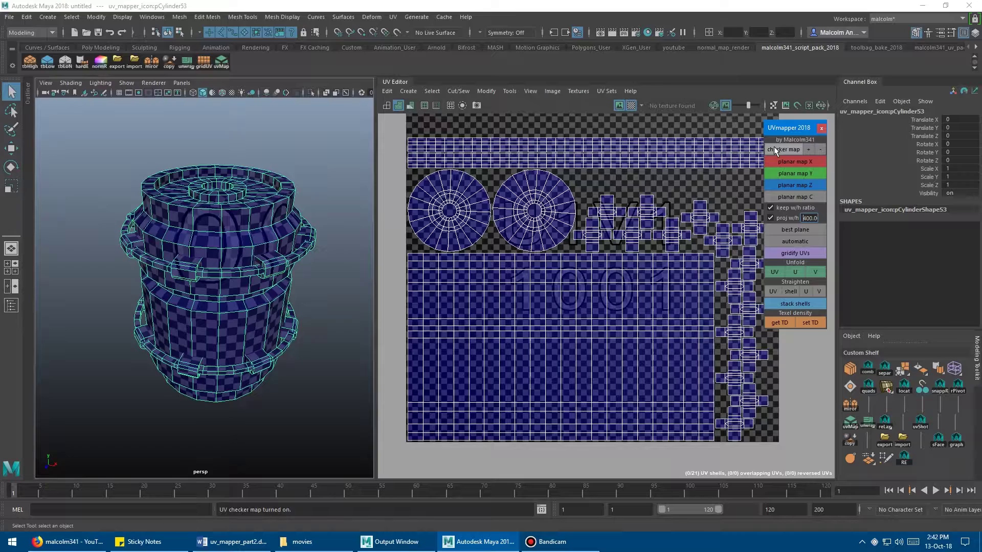
key("f")
middle_click_drag(544, 200, 529, 241, "alt")
right_click_drag(529, 241, 584, 230, "alt")
middle_click_drag(584, 230, 567, 232, "alt")
right_click_drag(568, 232, 589, 232, "alt")
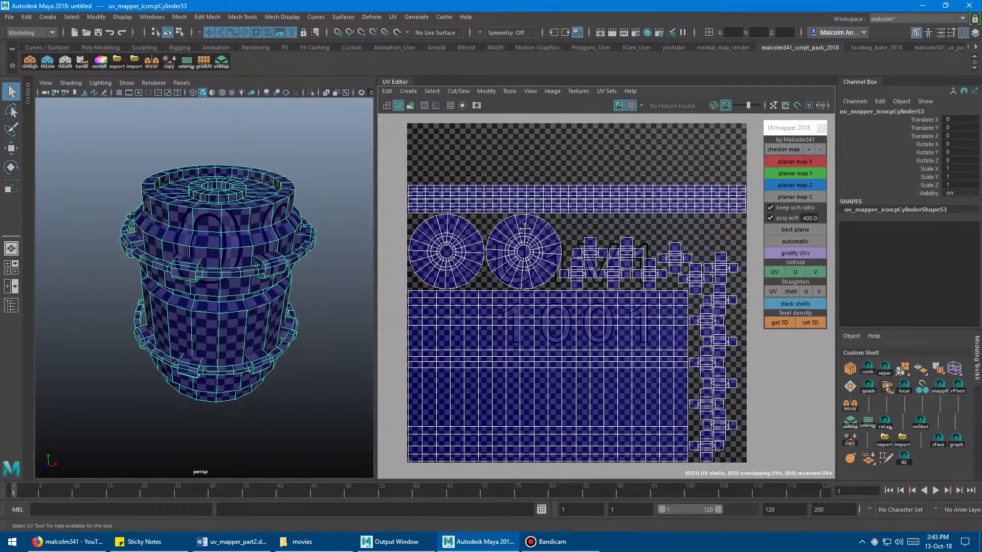
middle_click_drag(525, 229, 540, 216, "alt")
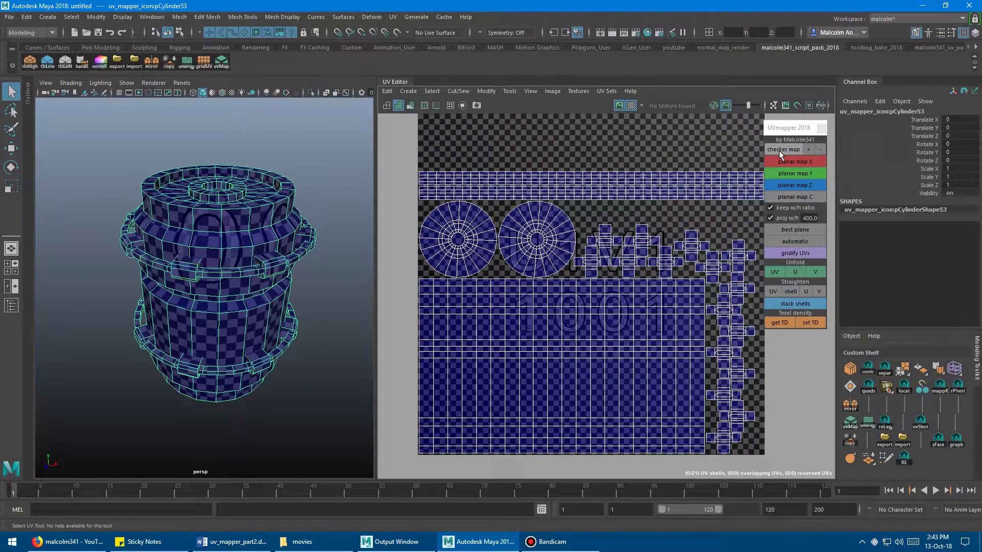
- Toggle the checker map off and on repeatedly to compare the plain and checkered barrel
left_click(778, 151)
left_click(778, 150)
left_click(778, 150)
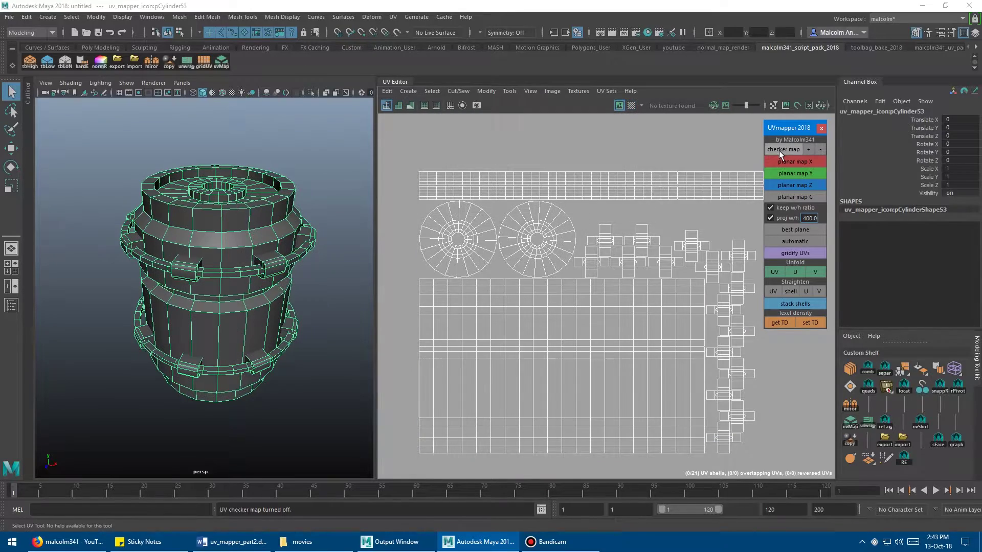
left_click(778, 151)
left_click(778, 150)
left_click(779, 149)
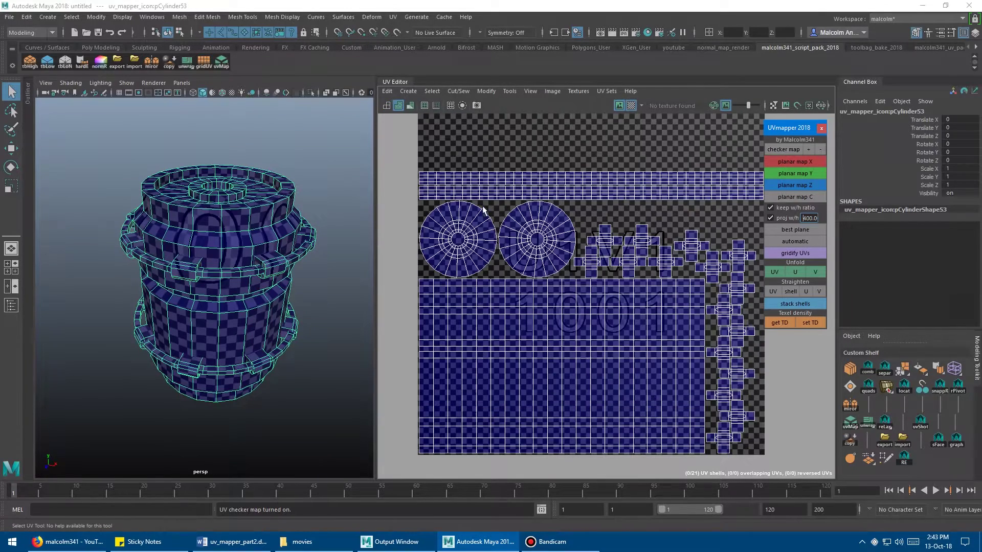
mouse_move(524, 265)
middle_mouse_down("alt")
mouse_move(494, 272)
mouse_move(545, 257)
mouse_move(532, 273)
middle_mouse_up("alt")
scroll(533, 273, "up", 1)
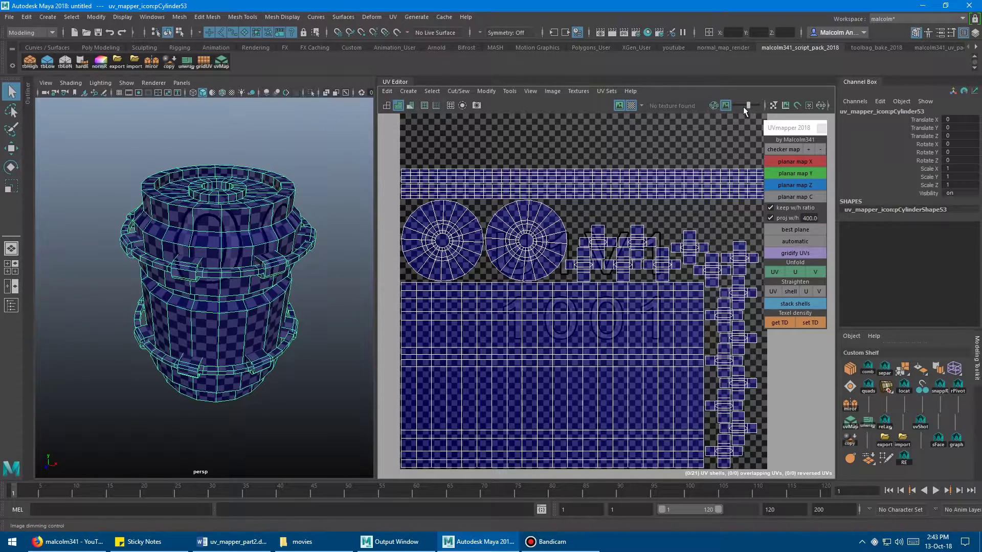
scroll(655, 180, "down", 2)
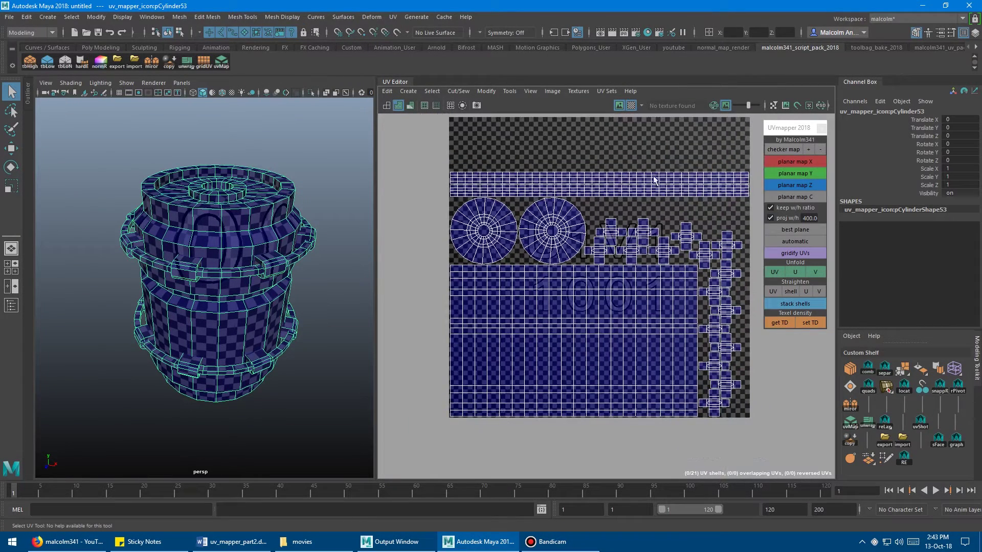
left_click(774, 149)
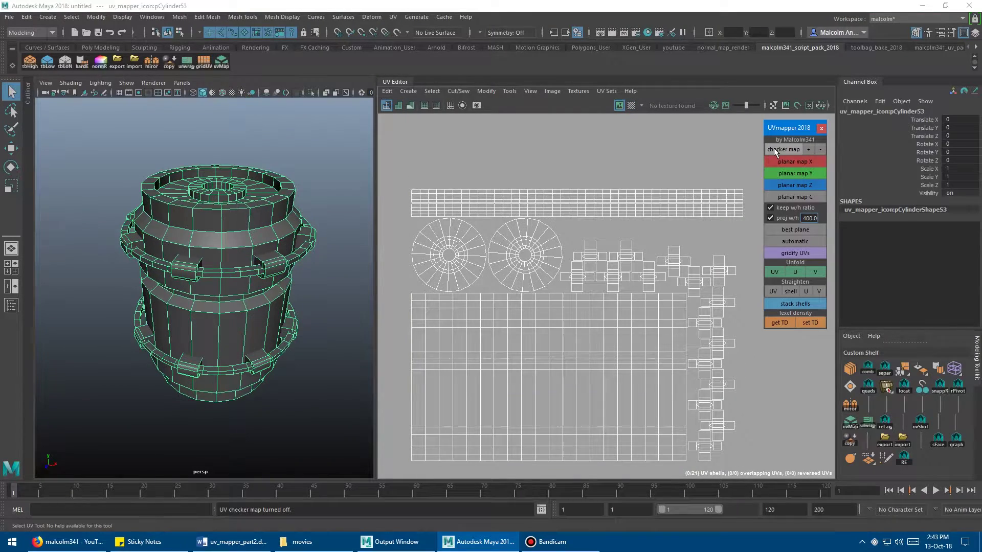
left_click(775, 148)
left_click(774, 148)
left_click(775, 148)
left_click(774, 148)
left_click(775, 148)
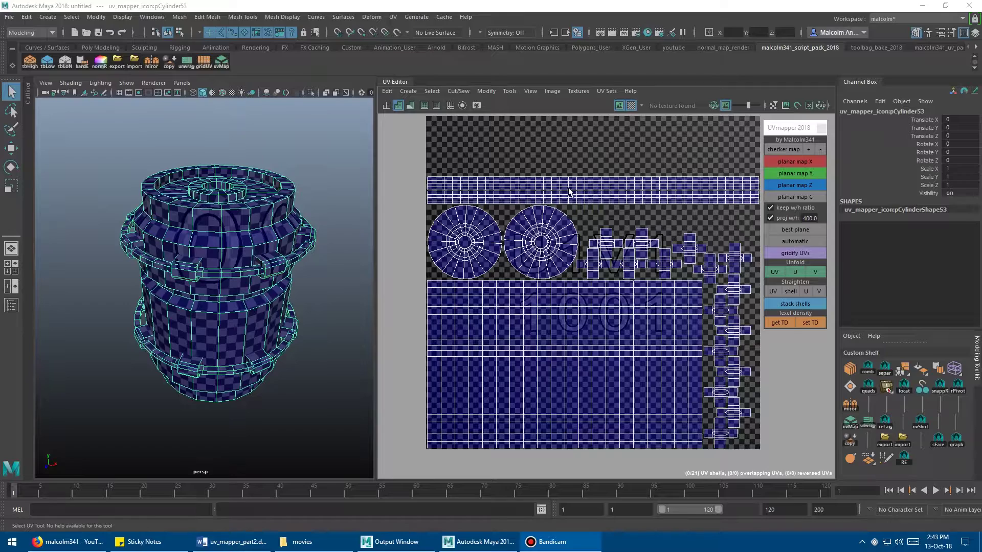
- Enlarge the perspective viewport and examine the checker pattern up close on one of the barrel's raised clips
middle_click_drag(568, 188, 557, 189, "alt")
right_click_drag(574, 190, 601, 191, "alt")
middle_click_drag(572, 204, 590, 189, "alt")
right_click_drag(590, 189, 577, 187, "alt")
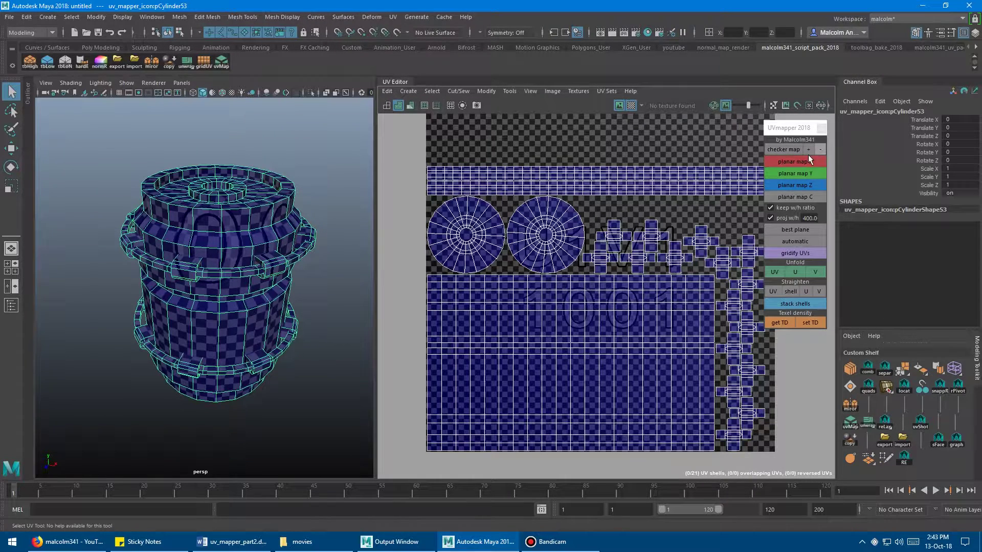
middle_click_drag(512, 200, 529, 178, "alt")
middle_click_drag(254, 225, 277, 219, "alt")
right_click_drag(276, 220, 251, 202, "alt")
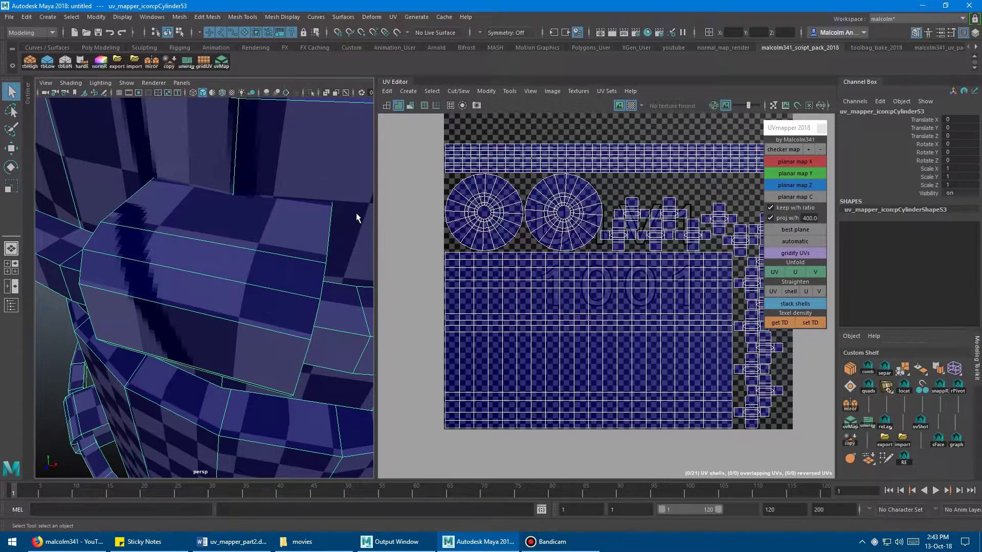
left_click_drag(376, 210, 427, 211)
right_click_drag(328, 215, 279, 222, "alt")
middle_click_drag(276, 208, 248, 164, "alt")
right_click_drag(247, 164, 287, 194, "alt")
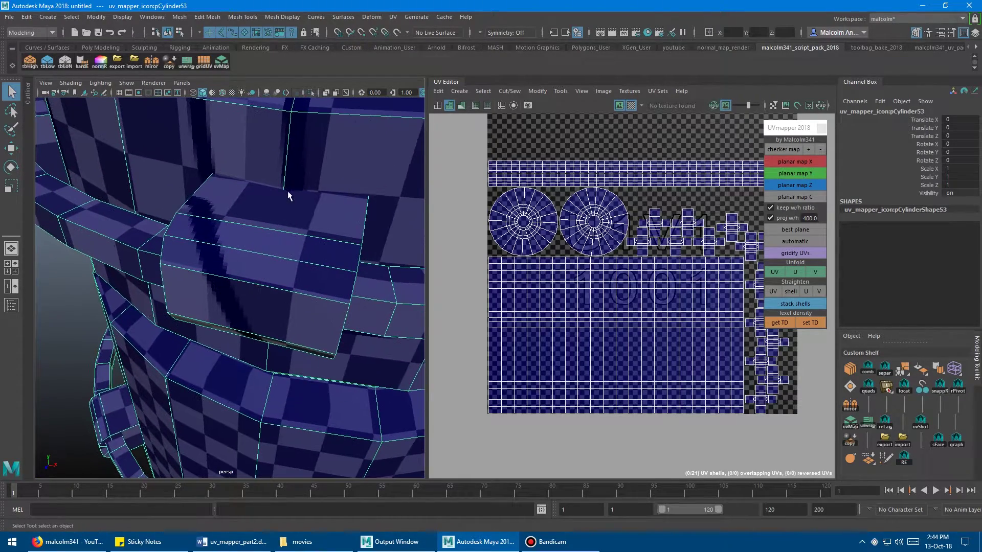
- Increase the checker map density to 512
left_click(807, 149)
left_click(807, 150)
left_click(807, 150)
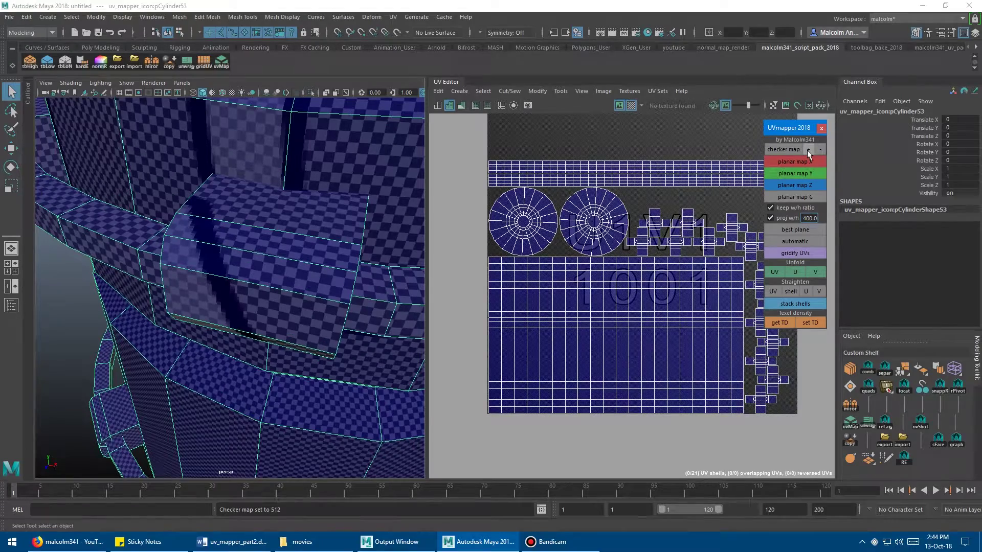
mouse_move(221, 219)
right_mouse_down("alt")
mouse_move(278, 224)
mouse_move(232, 221)
right_mouse_up("alt")
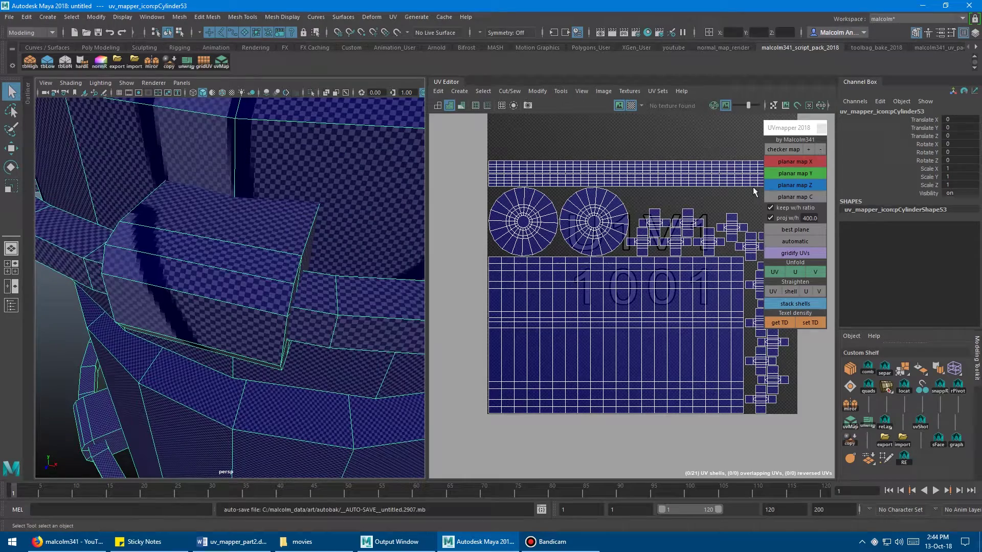
- Lower the checker map density to 16 and examine the larger squares on the barrel's raised clip
left_click(818, 149)
left_click(818, 150)
left_click(818, 149)
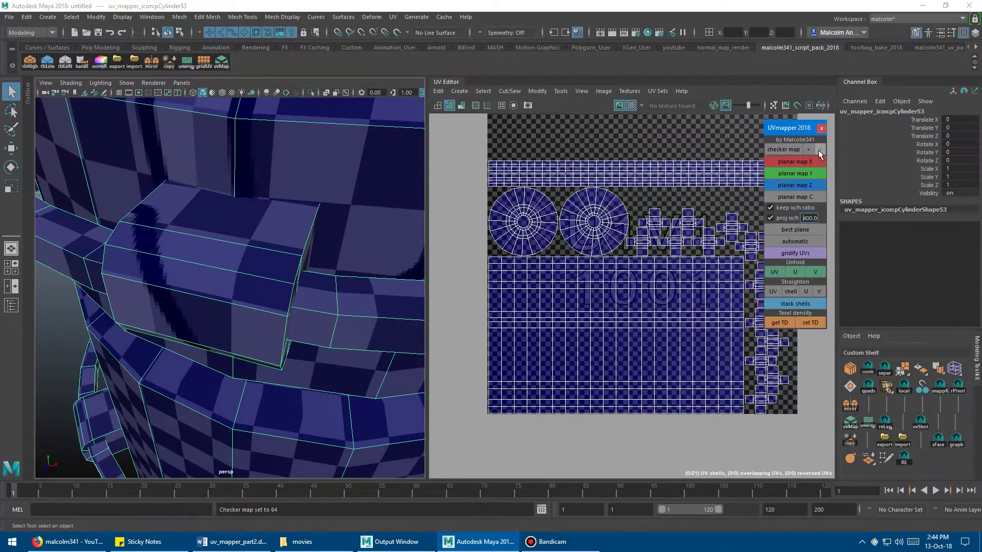
left_click(819, 150)
left_click(819, 151)
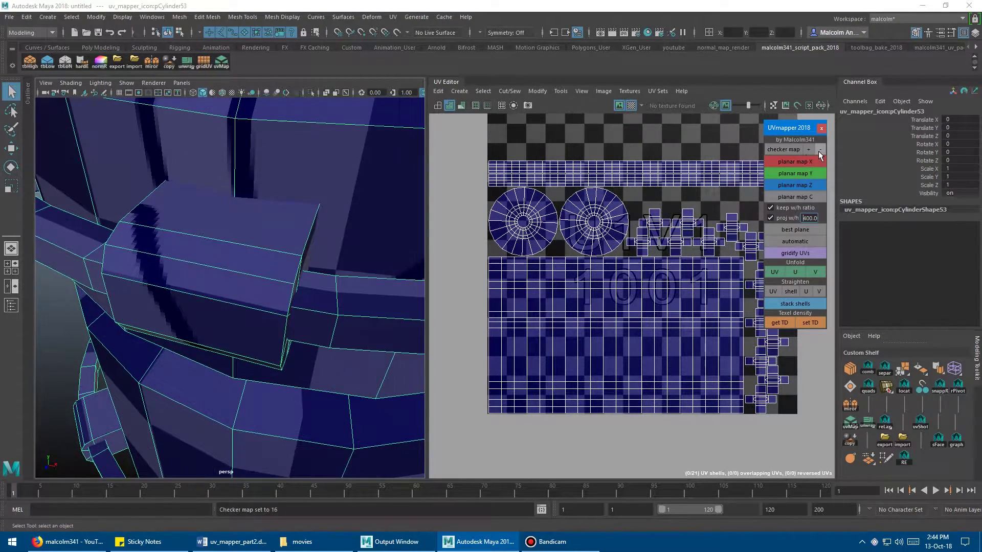
middle_click_drag(158, 215, 177, 208, "alt")
right_click_drag(177, 208, 152, 161, "alt")
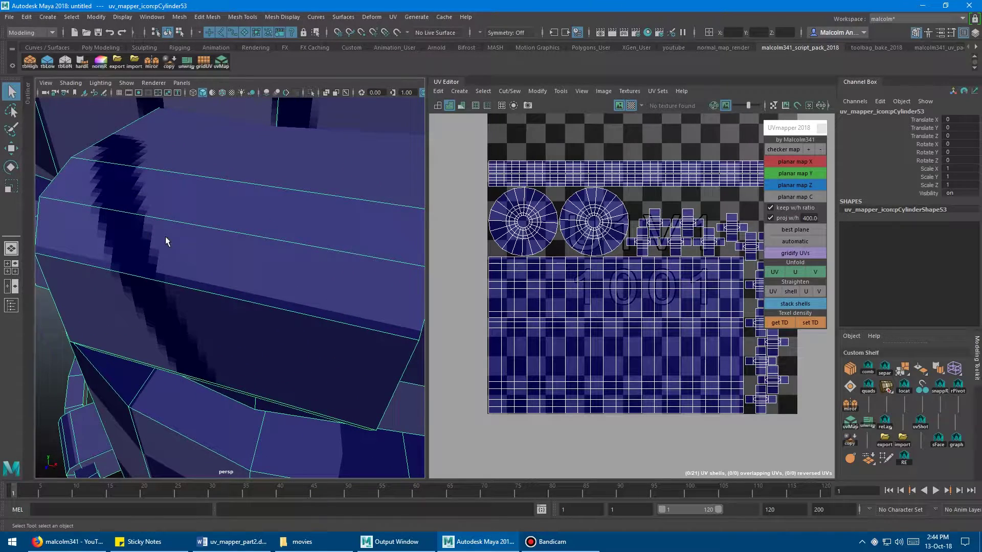
- Locate the raised clip's shell in the UV layout and examine its checker pattern up close
scroll(261, 218, "down", 3)
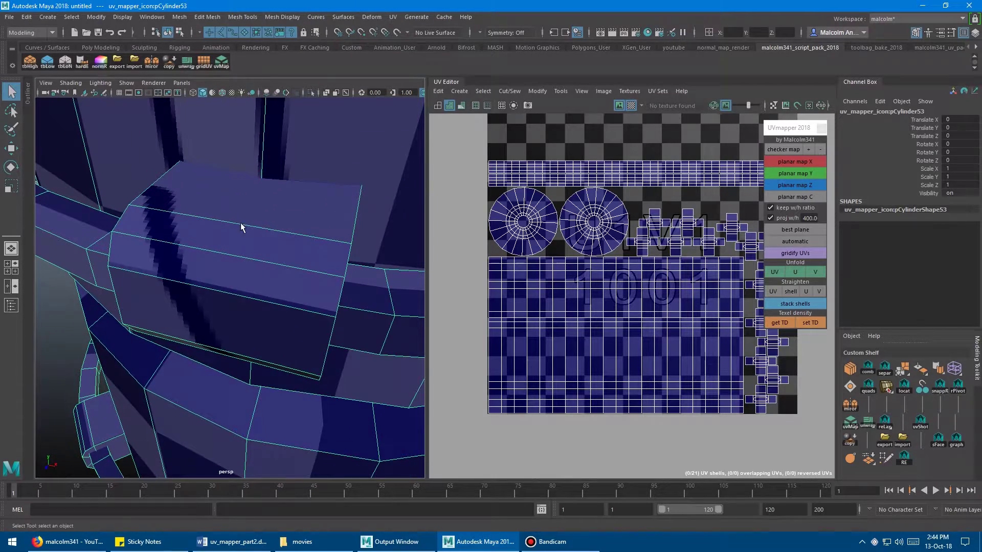
right_click_drag(265, 223, 230, 222, "alt")
middle_click_drag(230, 222, 252, 213, "alt")
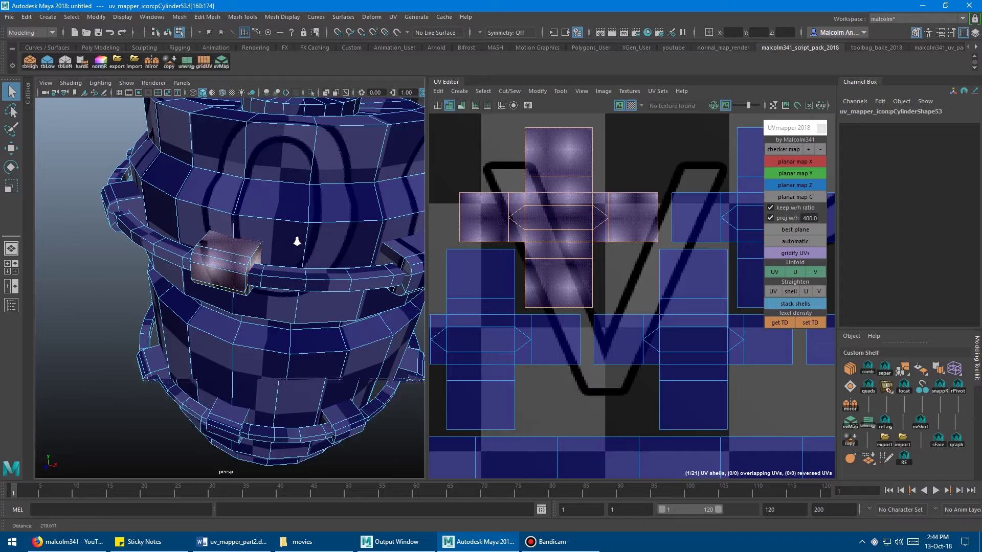
right_click_drag(296, 242, 325, 241, "alt")
mouse_move(212, 226)
right_mouse_down()
mouse_move(258, 210)
mouse_move(229, 237)
right_mouse_up()
middle_click_drag(228, 228, 236, 251, "alt")
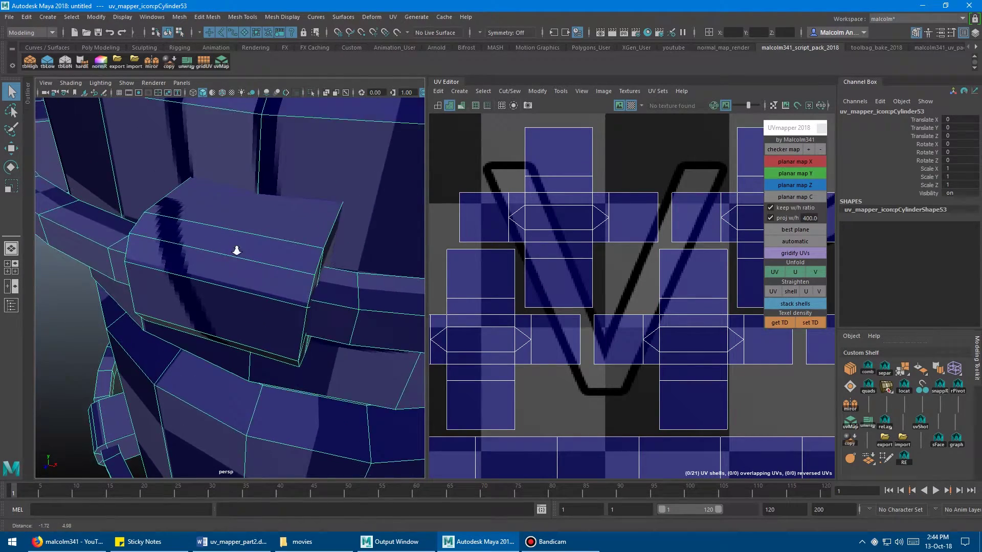
scroll(237, 251, "up", 3)
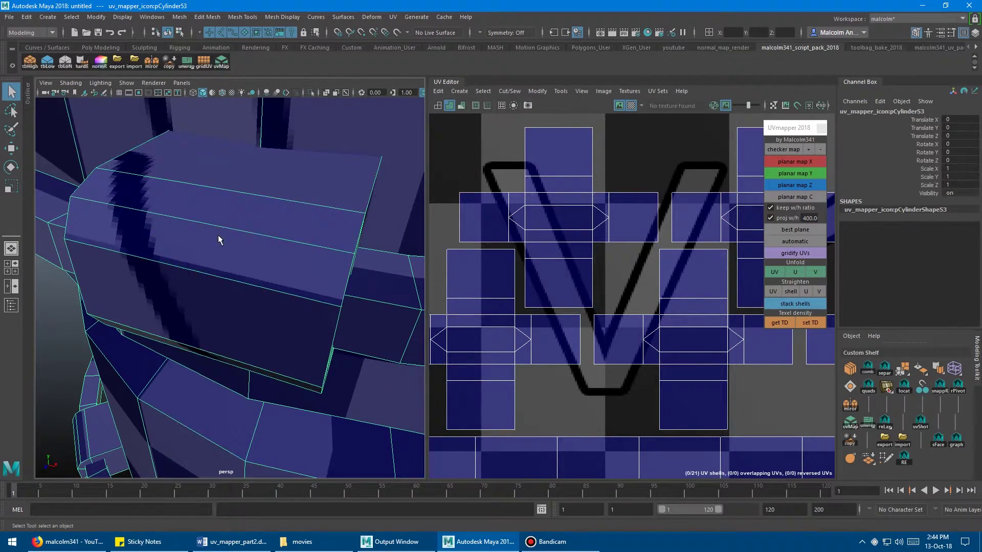
- Move the raised clip's UV shell slightly across the checker map and return to object mode
key("F11")
key("w")
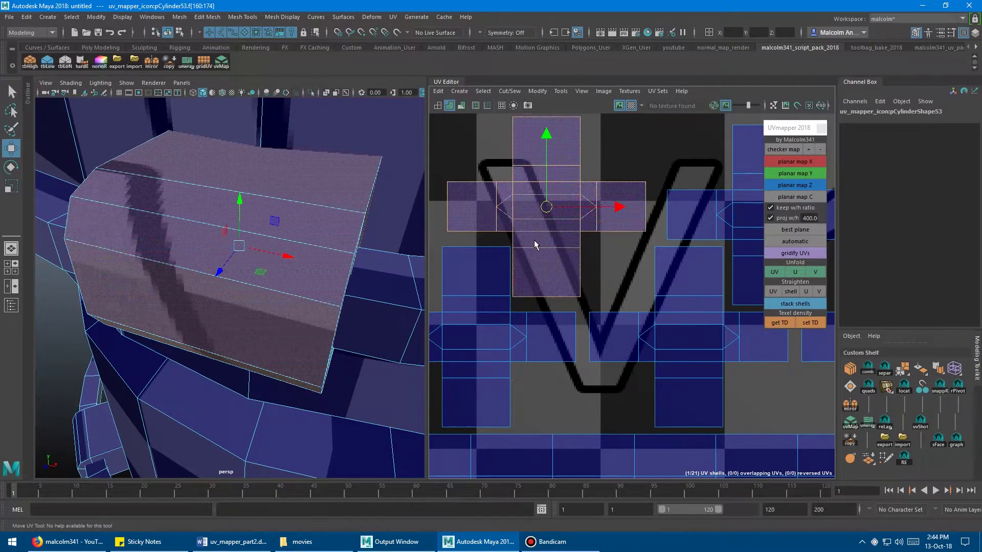
key("F8")
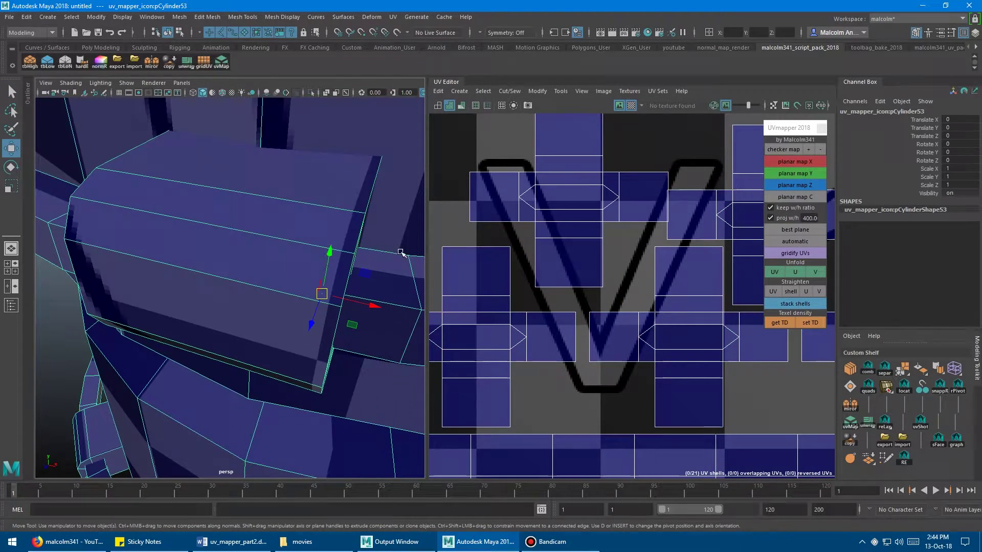
- Raise the checker map density to 2048 and examine the result on the whole barrel
left_click(809, 149)
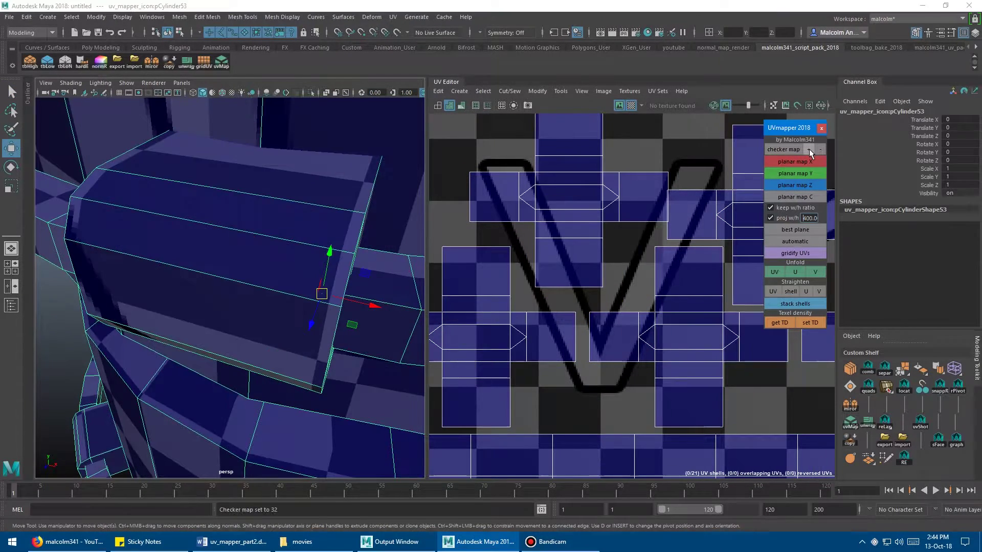
left_click(809, 149)
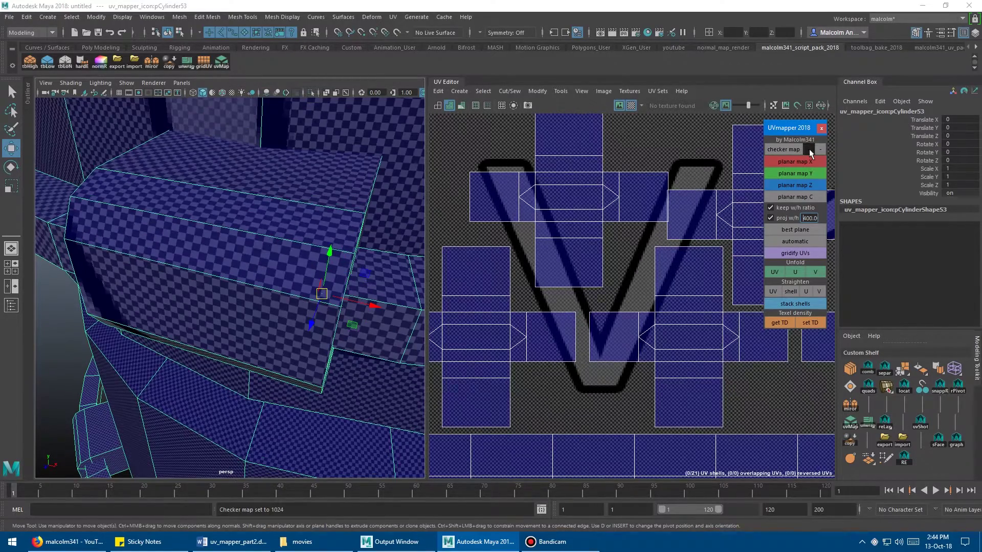
left_click(809, 149)
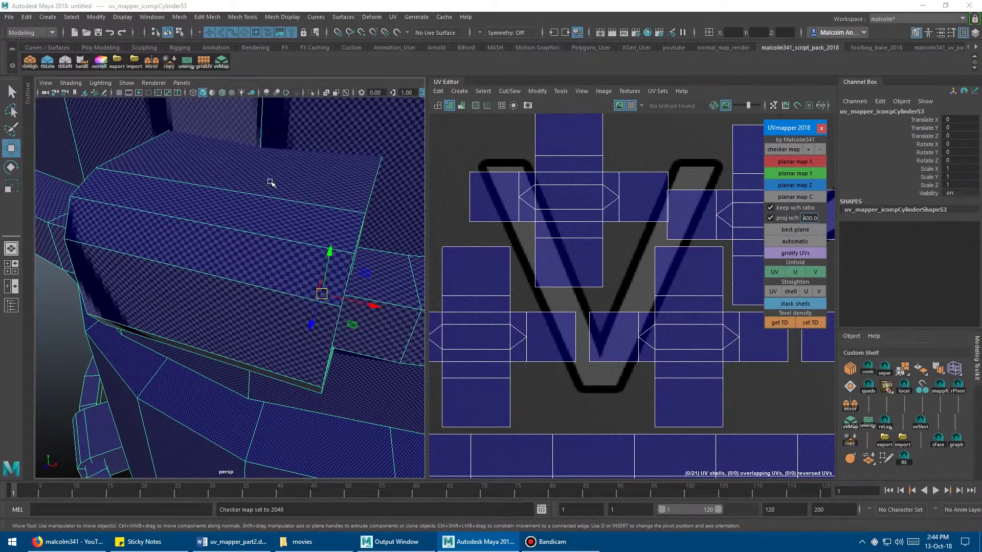
middle_click_drag(241, 245, 253, 179, "alt")
right_click_drag(254, 179, 171, 202, "alt")
left_click_drag(172, 201, 229, 246, "alt")
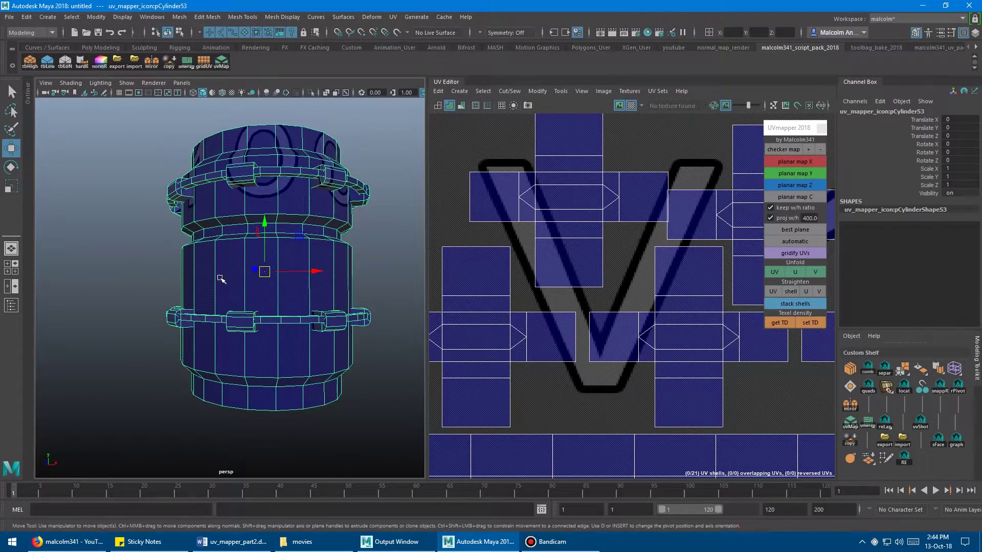
right_click_drag(221, 278, 272, 285, "alt")
- Lower the checker map density to 64
left_click(819, 149)
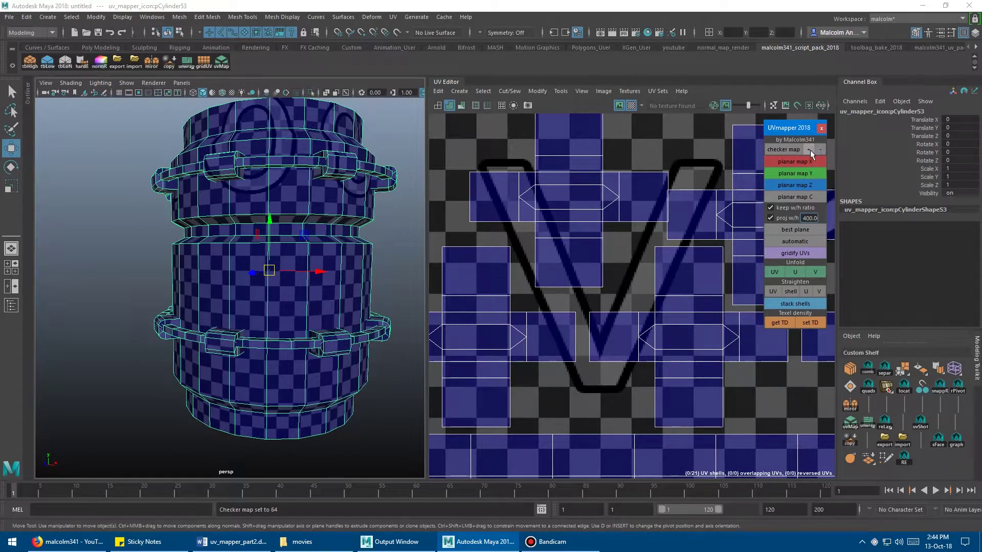
left_click(809, 150)
left_click(821, 149)
- Examine the checker squares across the barrel's lid and sides, and toggle the checker map off and back on
left_click_drag(252, 196, 180, 212, "alt")
right_click_drag(180, 212, 214, 212, "alt")
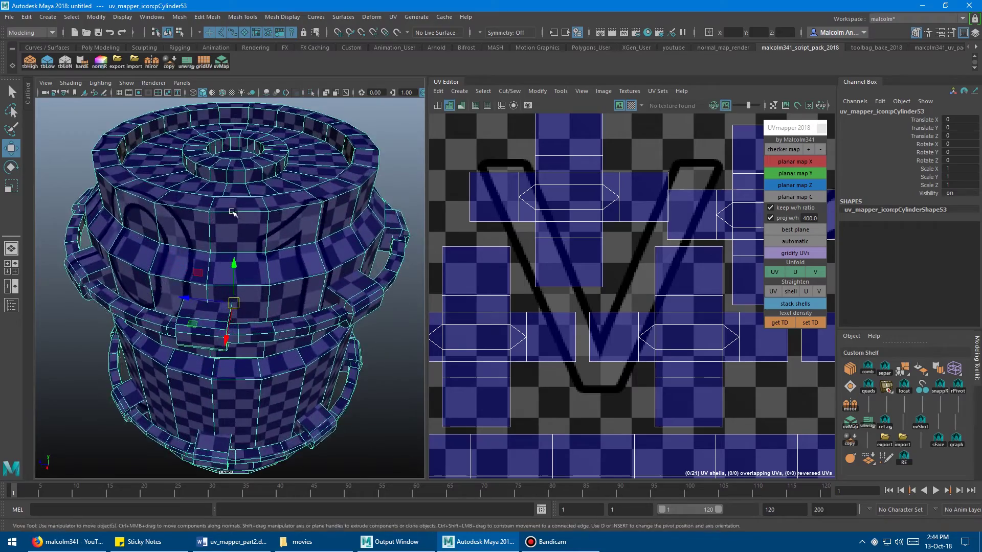
left_click_drag(214, 211, 254, 212, "alt")
right_click_drag(254, 213, 236, 214, "alt")
middle_click_drag(483, 236, 493, 230, "alt")
middle_click_drag(230, 189, 208, 189, "alt")
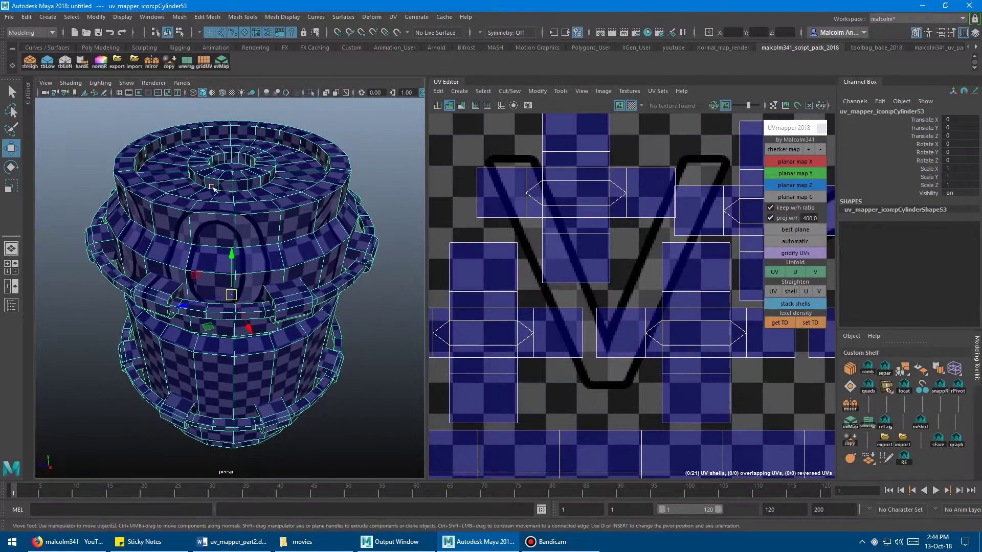
left_click_drag(209, 189, 256, 184, "alt")
mouse_move(256, 184)
right_mouse_down("alt")
mouse_move(285, 191)
mouse_move(270, 192)
right_mouse_up("alt")
middle_click_drag(270, 192, 261, 195, "alt")
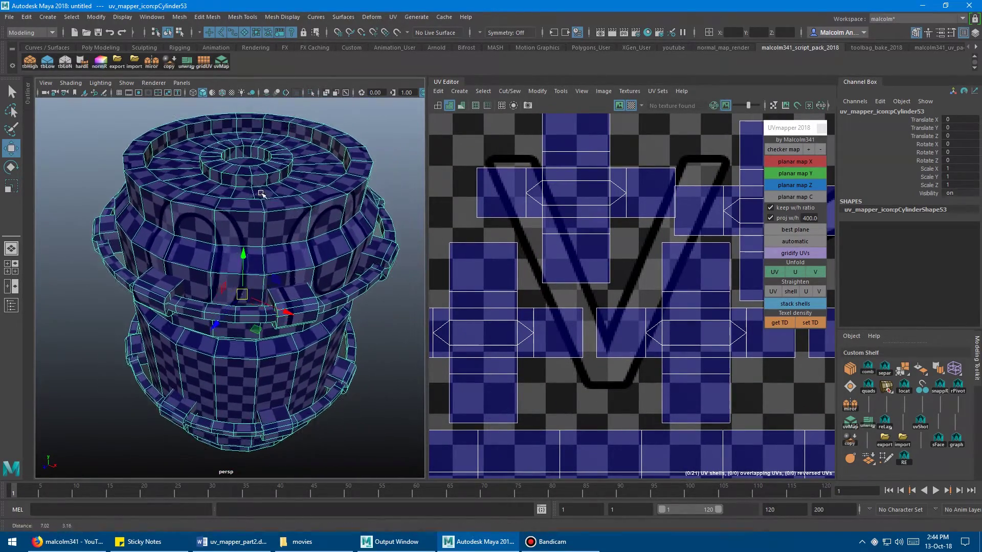
right_click_drag(261, 195, 270, 194, "alt")
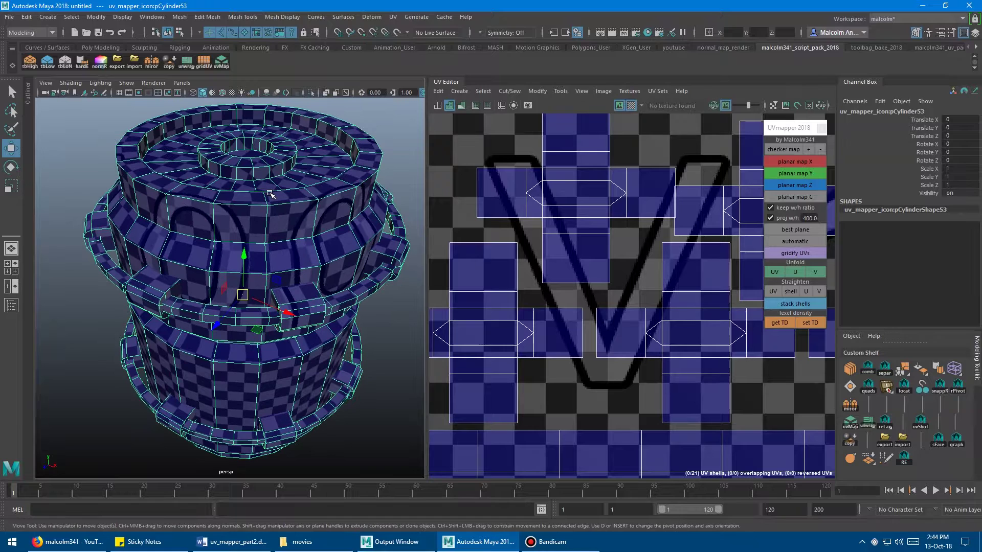
left_click(778, 150)
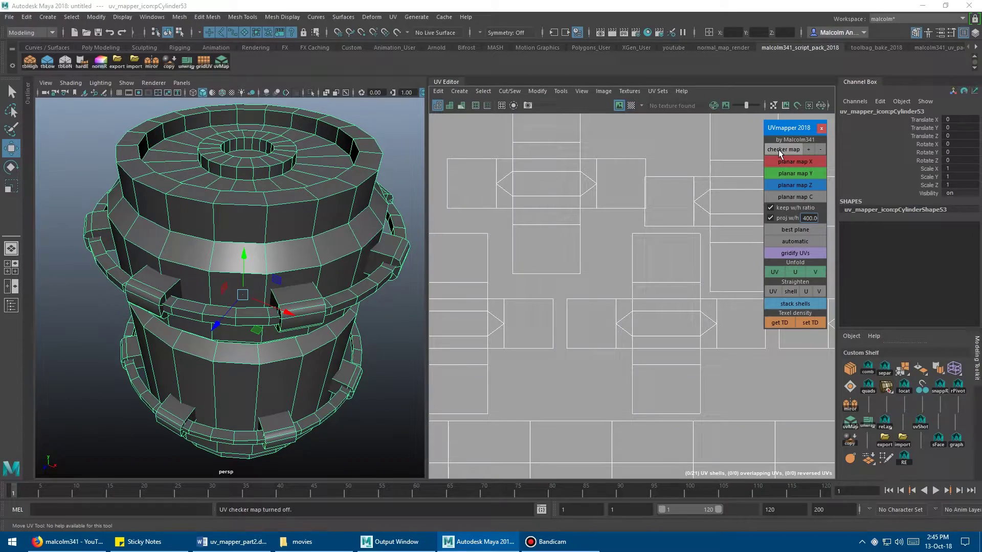
left_click(778, 149)
- Select the wide ring of faces on the barrel's lid and planar map it along Y with projection size 400
left_click_drag(289, 178, 283, 196, "alt")
key("q")
right_click_drag(283, 196, 284, 223)
left_click(281, 199)
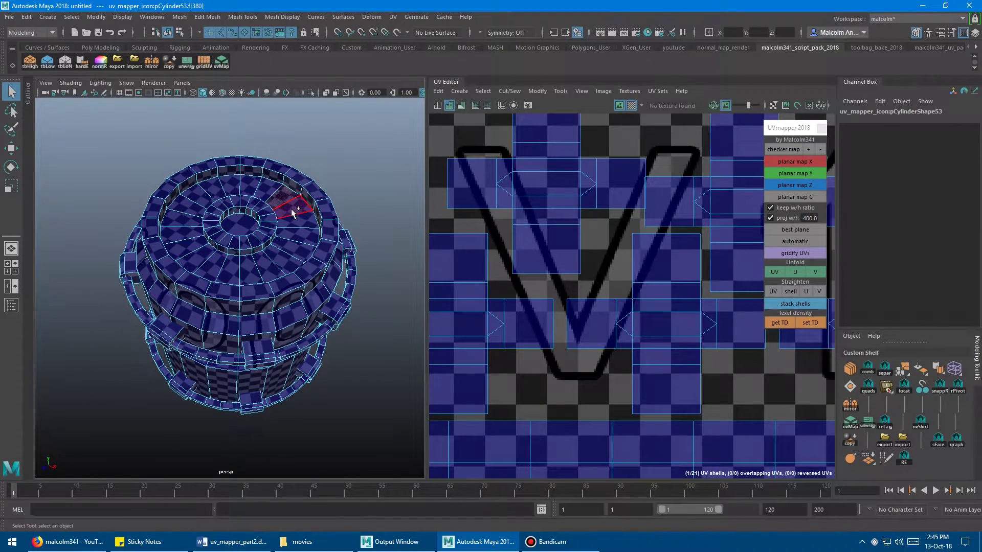
double_click(292, 212, "shift")
left_click(811, 168)
- Raise the checker map density to 128 and examine the lid ring's squares against its neighbouring faces
left_click_drag(342, 204, 333, 189, "alt")
scroll(332, 189, "up", 10)
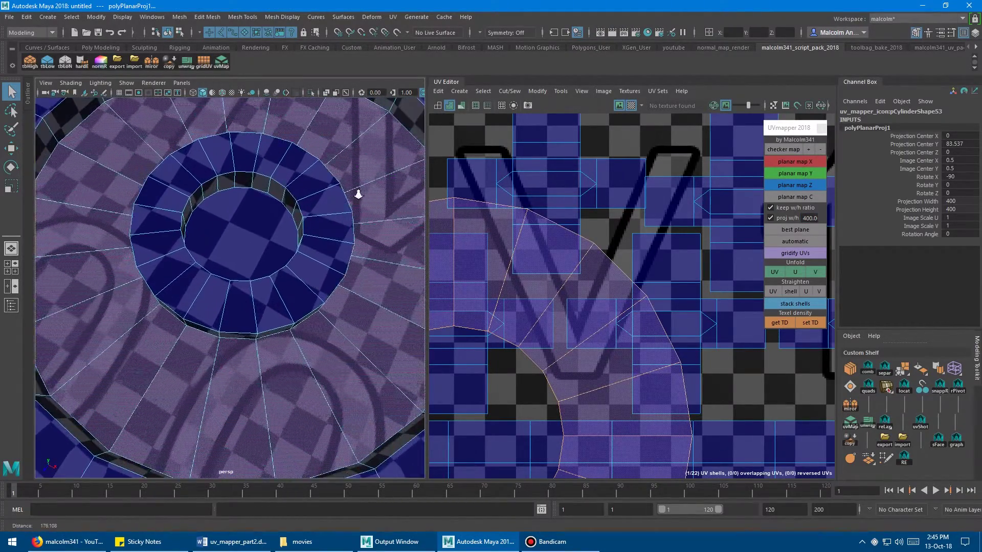
left_click(809, 150)
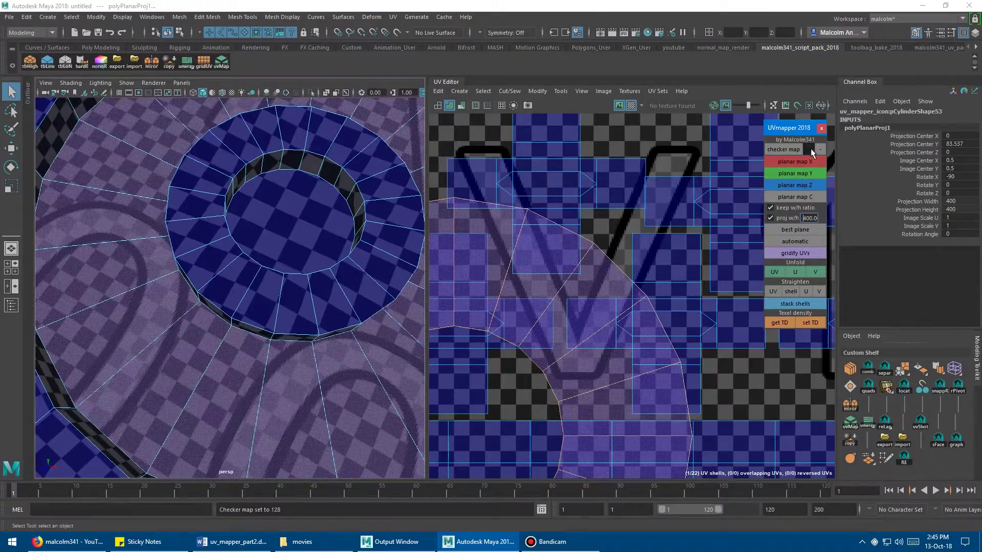
scroll(276, 214, "up", 10)
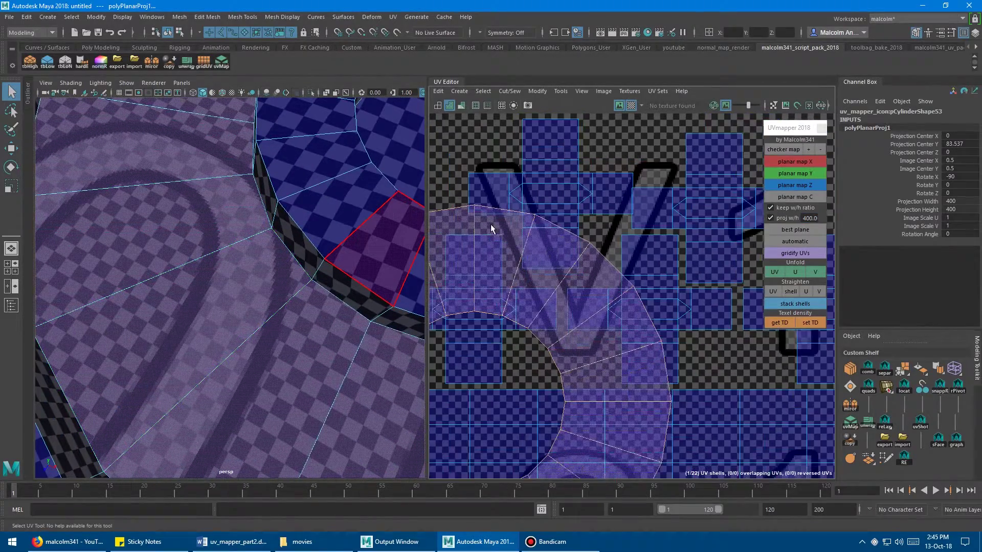
- Scale the lid ring's UV shell down uniformly to a small fraction of its size
middle_click_drag(533, 288, 570, 230, "alt")
key("r")
right_click_drag(581, 230, 429, 217, "alt")
middle_click_drag(534, 307, 572, 283, "alt")
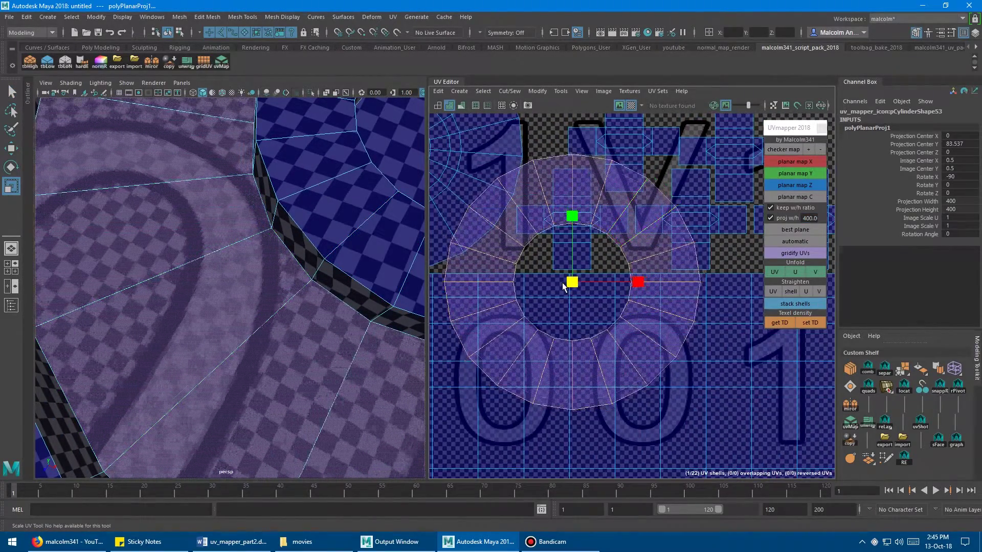
left_click_drag(562, 286, 532, 283)
- Move the small ring shell into the empty space beside the large circular shell, above the clip shells
key("w")
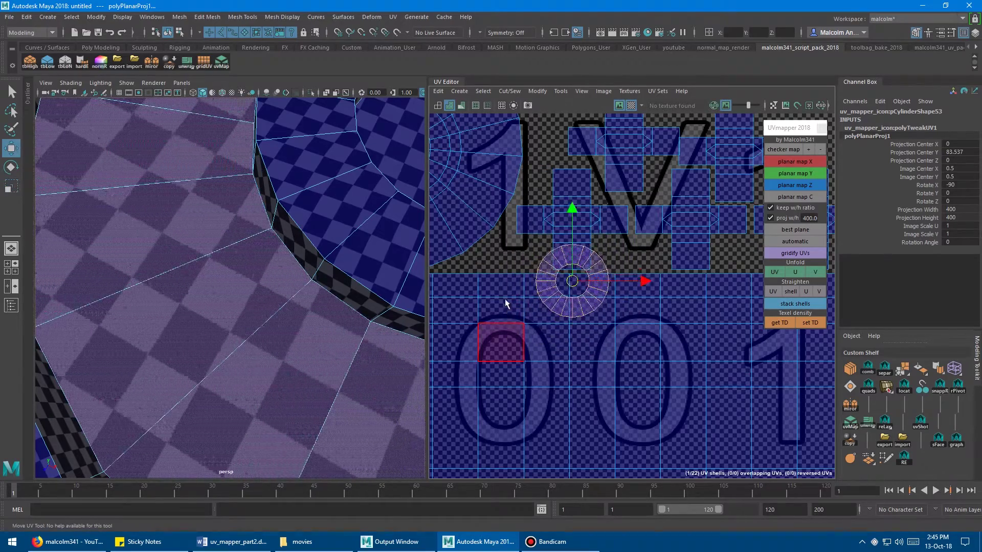
middle_click_drag(505, 300, 494, 208)
middle_click_drag(539, 256, 542, 325, "alt")
right_click_drag(543, 326, 566, 329, "alt")
middle_click_drag(555, 334, 551, 225)
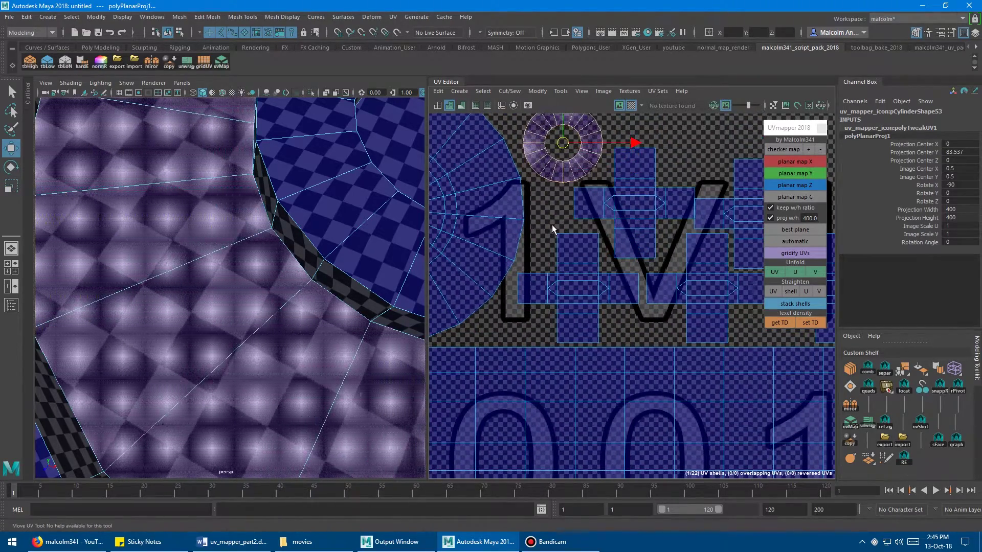
- Raise the checker map density to a much finer pattern and view the whole barrel in object mode
left_click(812, 150)
middle_click_drag(295, 215, 313, 210, "alt")
right_click_drag(313, 210, 272, 230, "alt")
middle_click_drag(272, 229, 296, 223, "alt")
right_click_drag(296, 223, 222, 219, "alt")
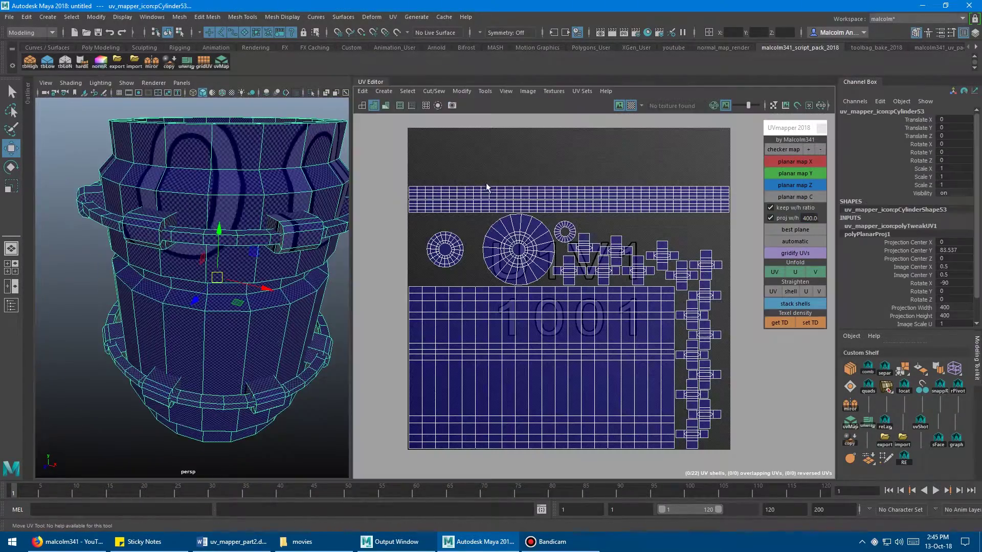
- Select the two long strip UV shells above the circular shells, using UV shell selection
right_click_drag(516, 164, 552, 193, "alt")
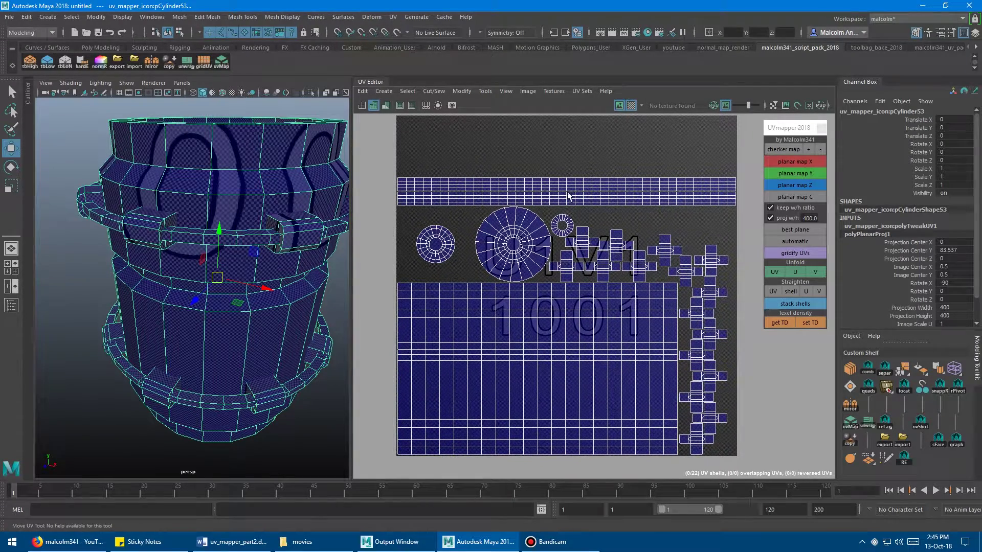
middle_click_drag(604, 208, 609, 214, "alt")
mouse_move(609, 214)
right_mouse_down("alt")
mouse_move(585, 214)
mouse_move(601, 214)
right_mouse_up("alt")
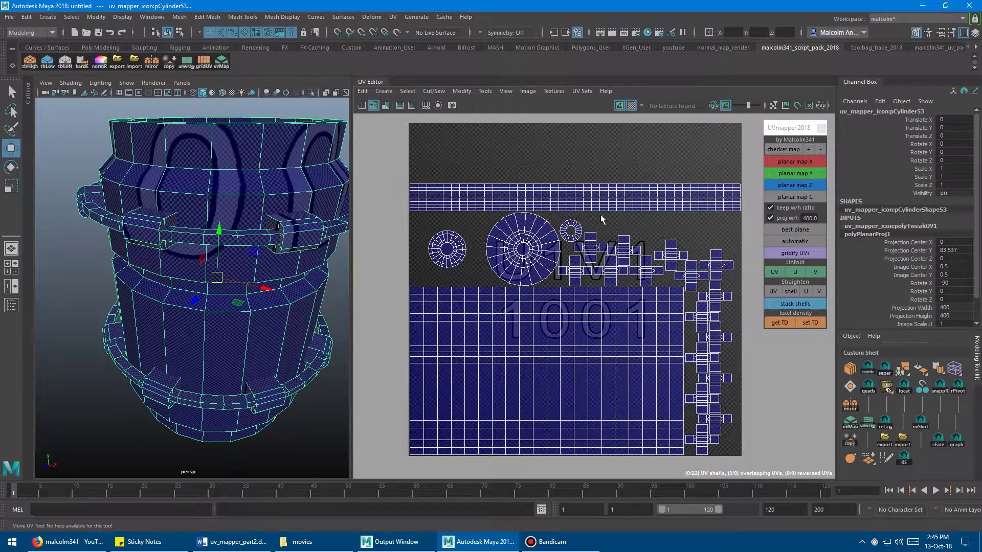
middle_click_drag(600, 214, 536, 191, "alt")
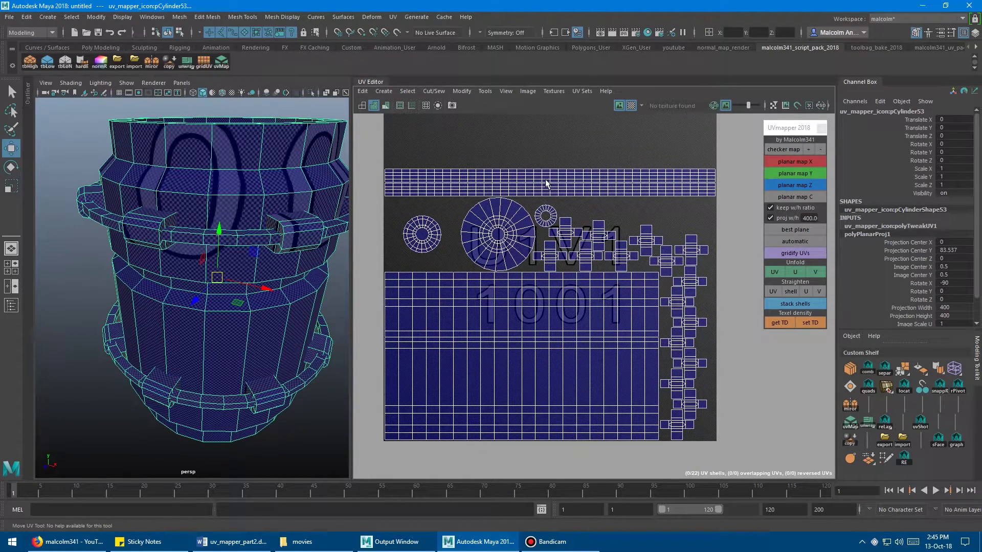
right_click(548, 180)
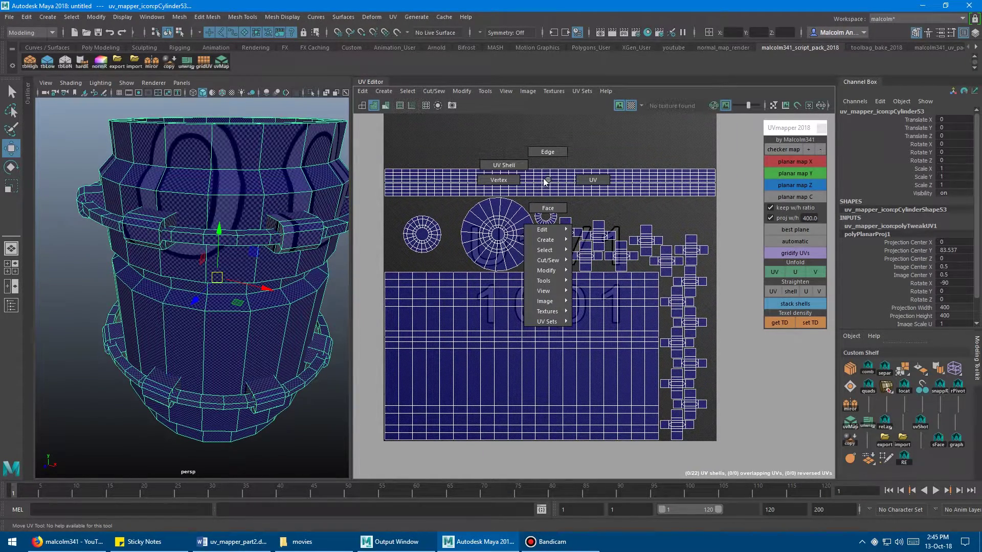
left_click(532, 172)
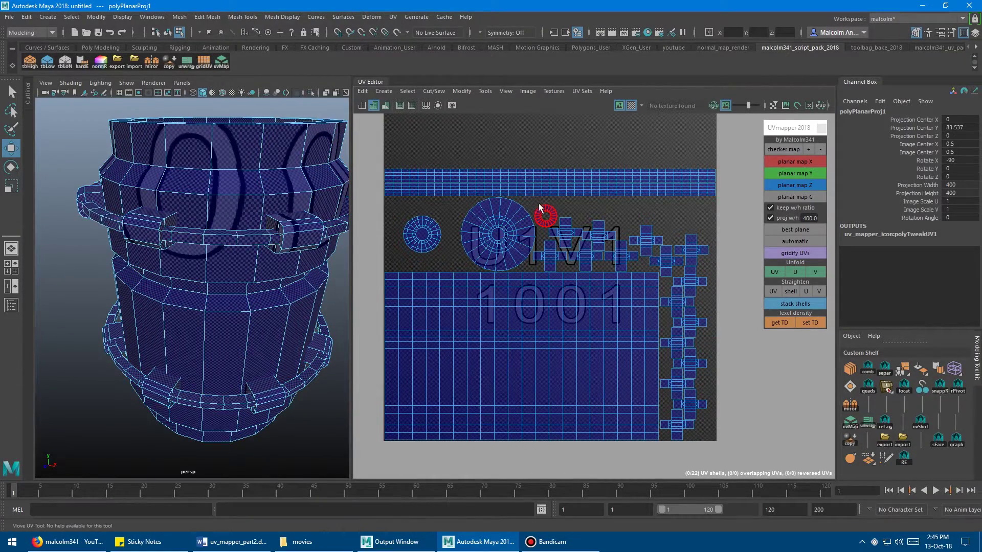
left_click(520, 174)
left_click(532, 190, "shift")
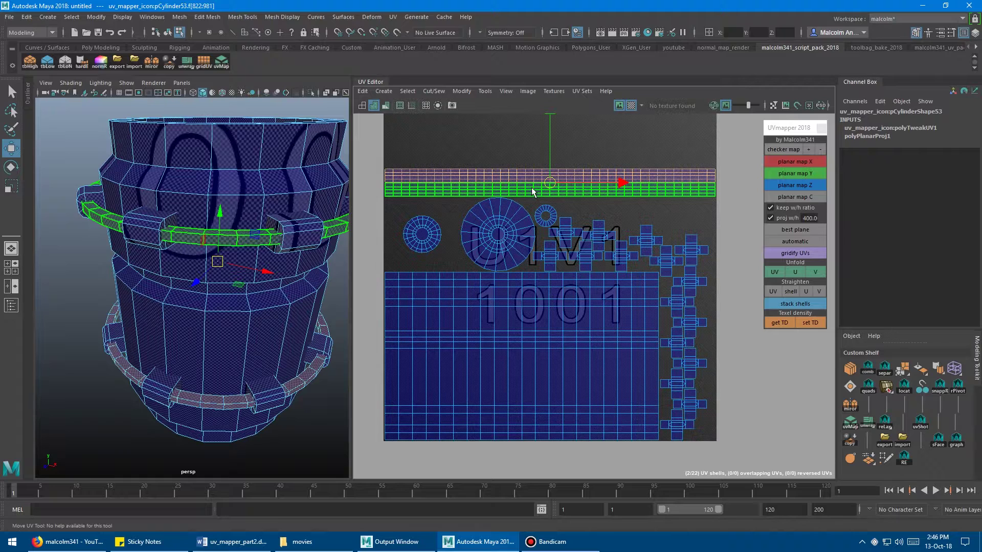
- Compare the operations offered for whole UV shells with those for UVs at the strip's end, and clear the selection
right_click(525, 158, "shift")
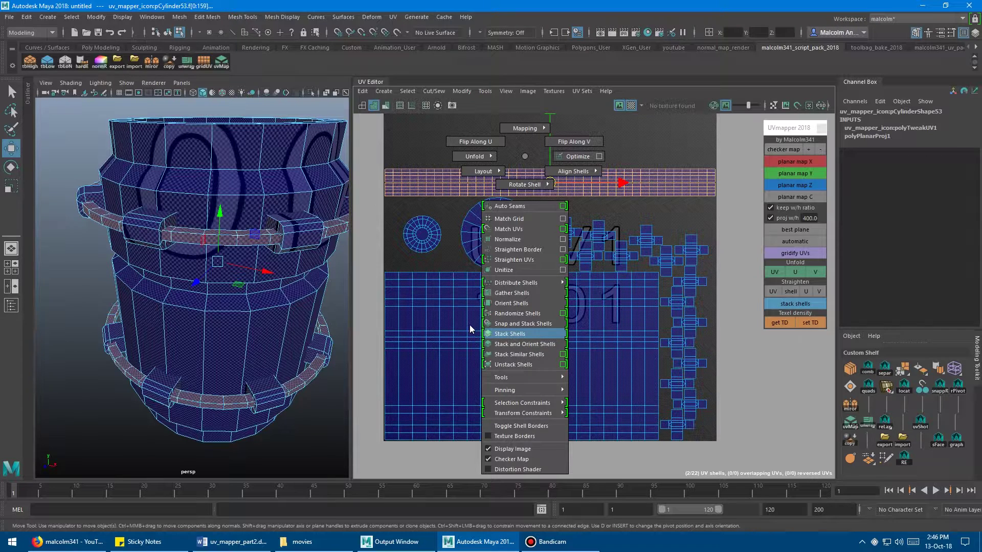
right_click_drag(469, 329, 450, 255, "shift")
right_click_drag(446, 185, 481, 181)
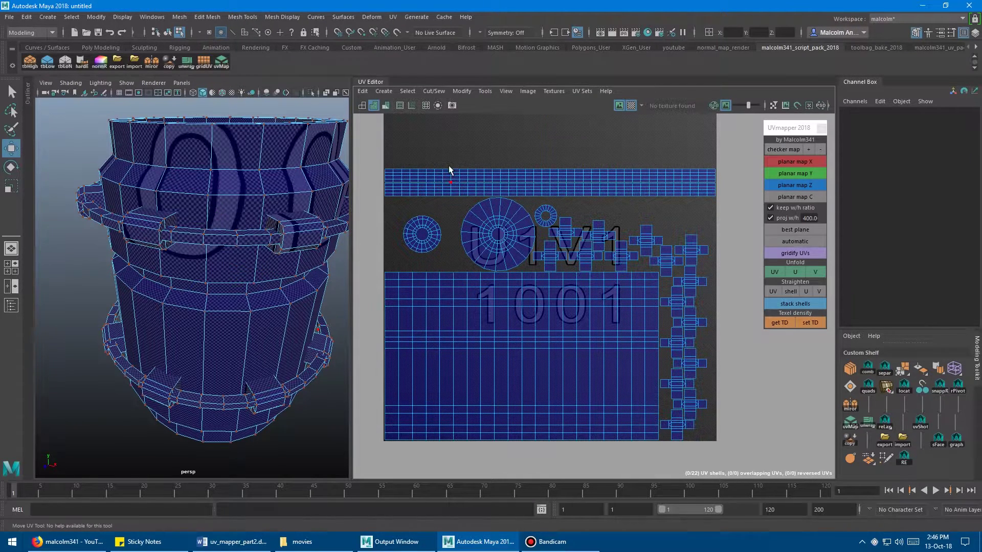
left_click_drag(449, 166, 420, 193)
right_click_drag(496, 139, 437, 165, "shift")
key("ctrl+z")
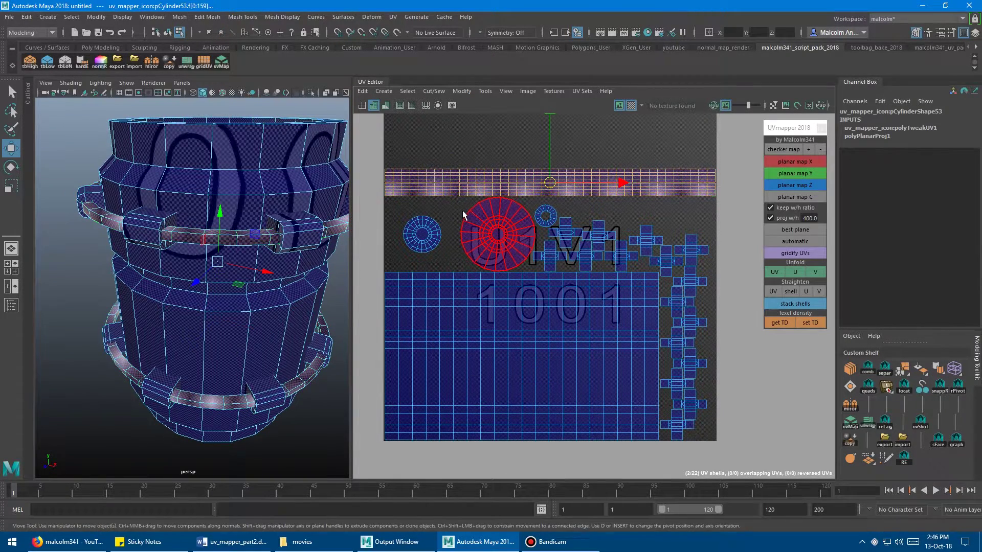
left_click(470, 153)
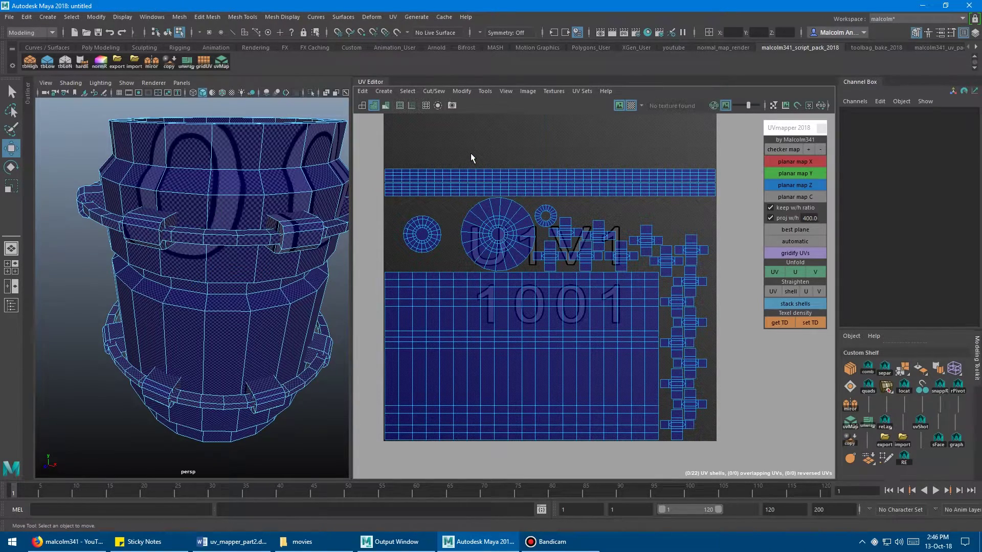
middle_click_drag(507, 149, 510, 146, "alt")
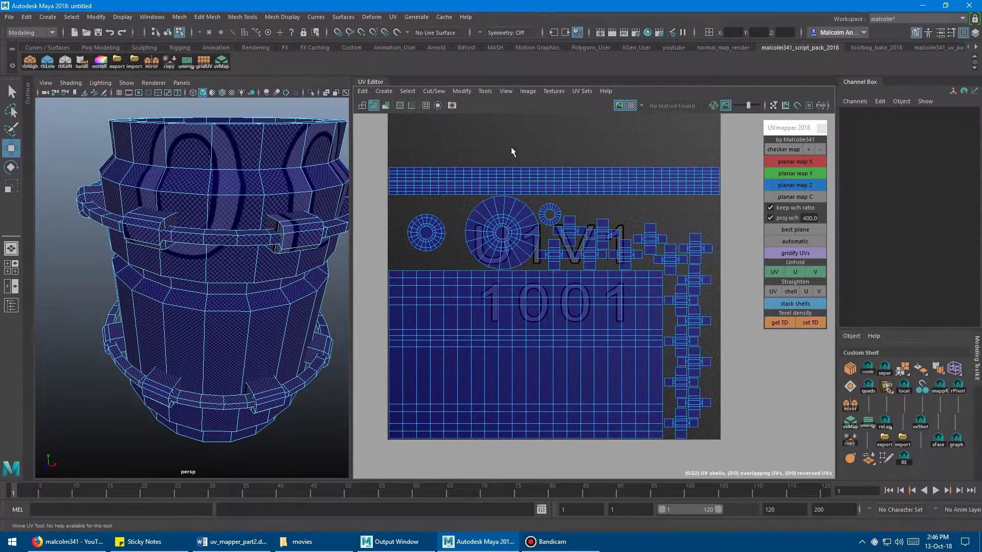
- Select a few UVs on the upper edge of the long strip shells and check the operations offered for them
middle_click_drag(548, 177, 546, 191, "alt")
right_click_drag(513, 188, 555, 189)
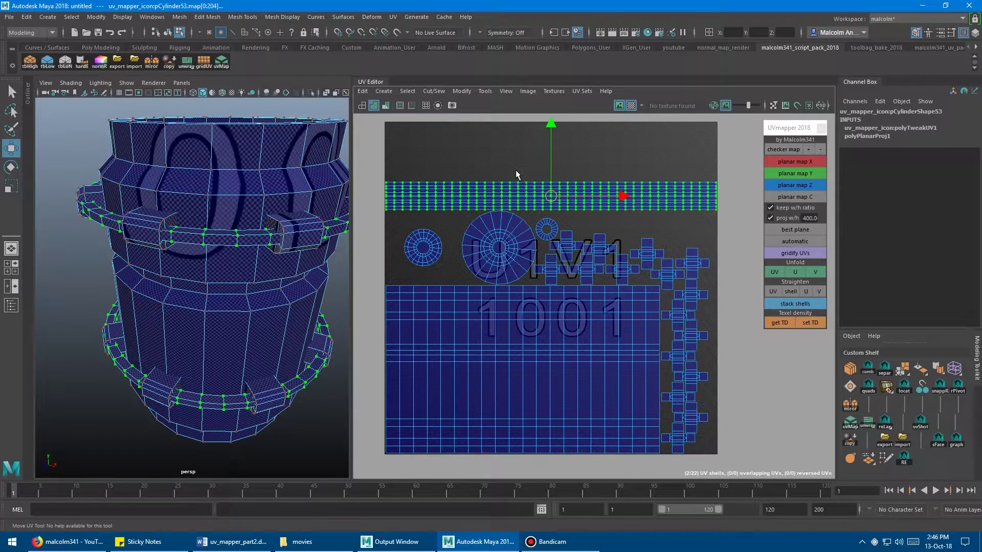
left_click_drag(515, 170, 536, 190)
key("w")
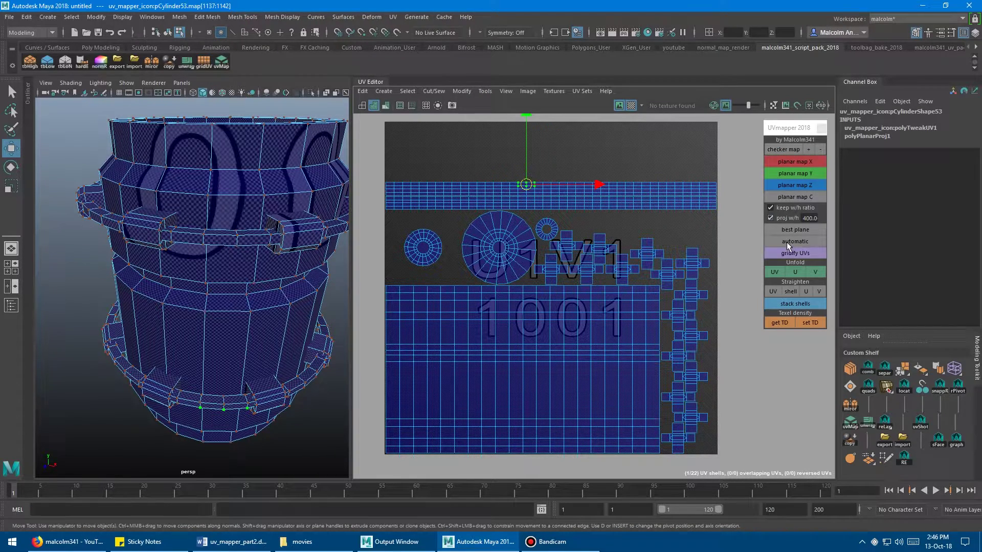
right_click_drag(478, 164, 481, 170)
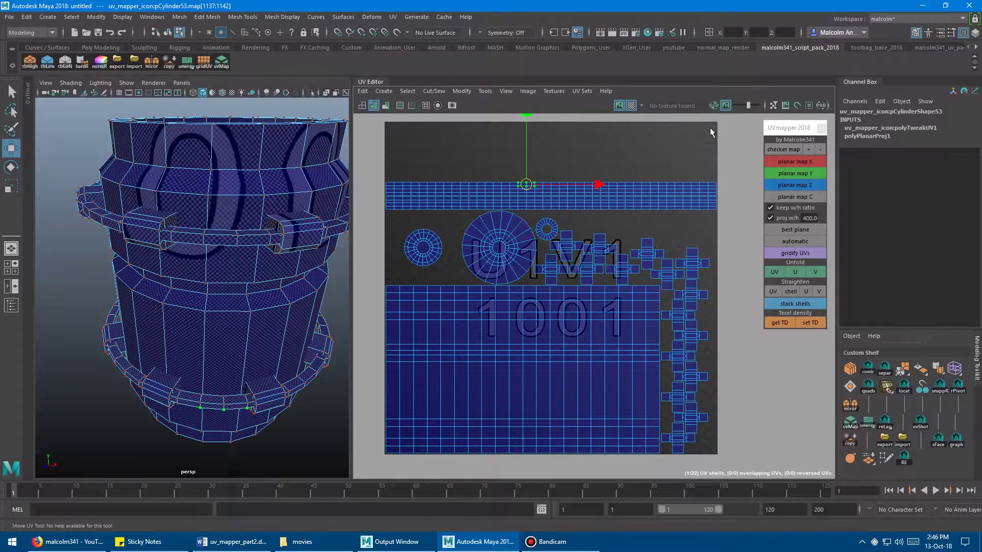
- Show the UV Toolkit and expand its Pinning, Select By Type and Soft Selection sections
left_click(489, 91)
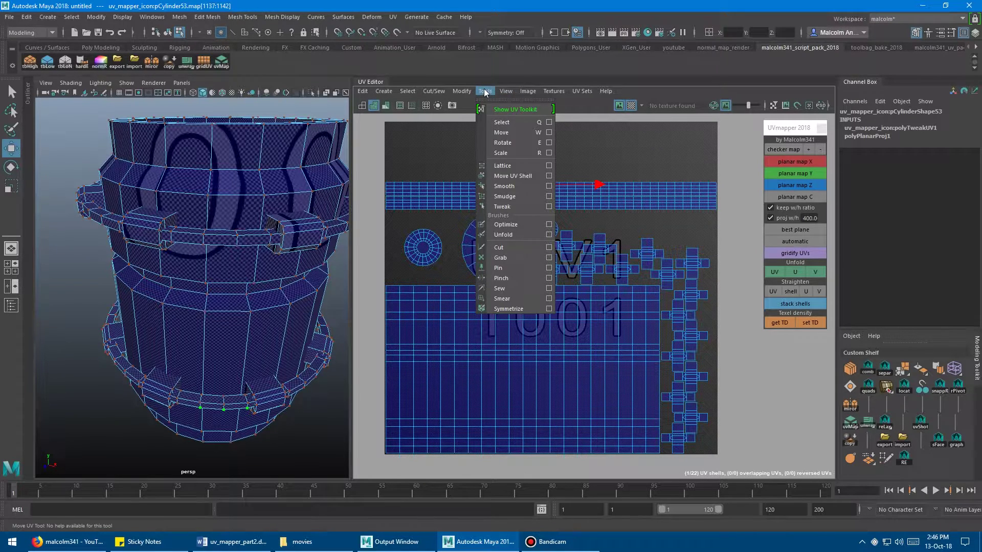
left_click(506, 112)
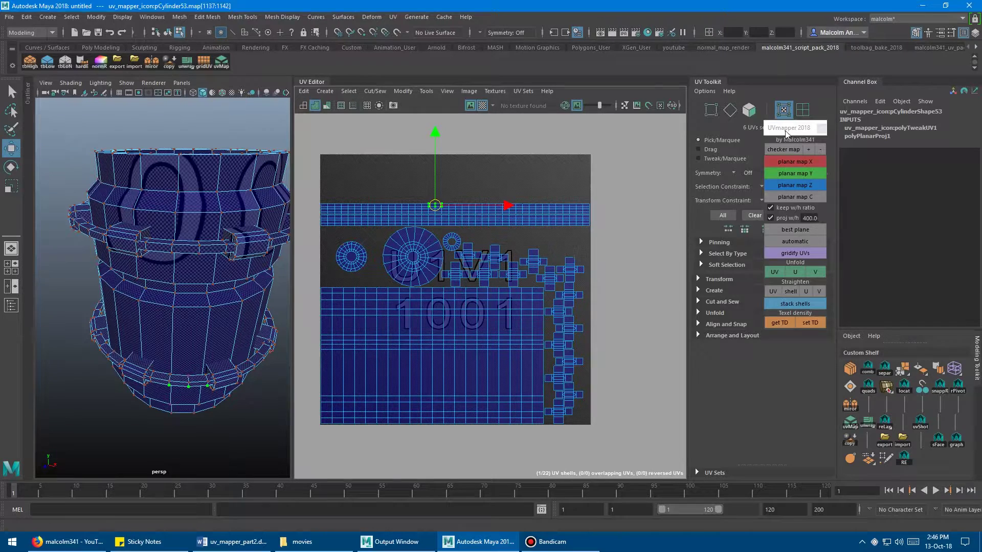
left_click(719, 243)
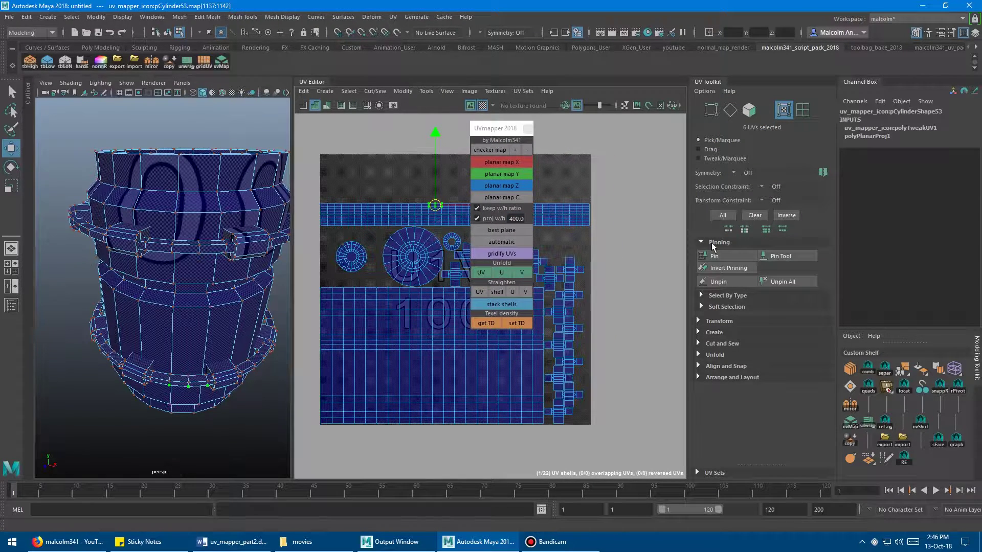
left_click(721, 296)
left_click(714, 347)
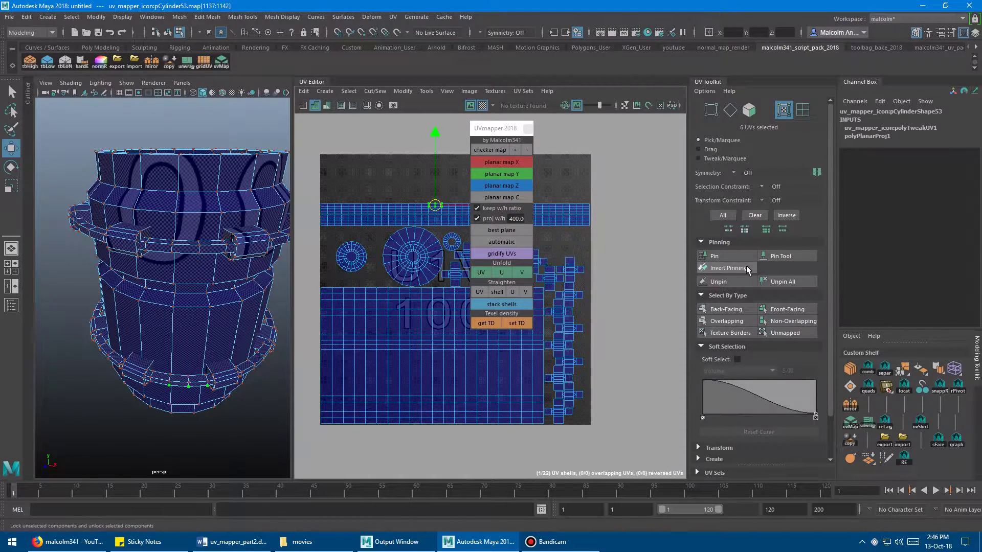
- Expand the UV Toolkit's Transform, Create and Cut and Sew sections and look through their tools
scroll(715, 378, "down", 2)
left_click(716, 403)
scroll(759, 360, "down", 4)
scroll(752, 359, "down", 3)
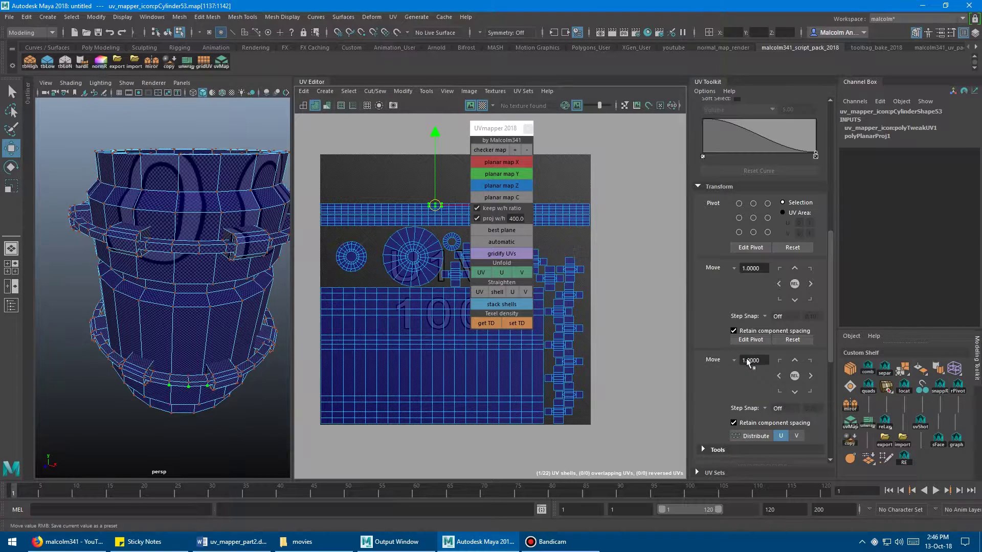
scroll(722, 359, "down", 3)
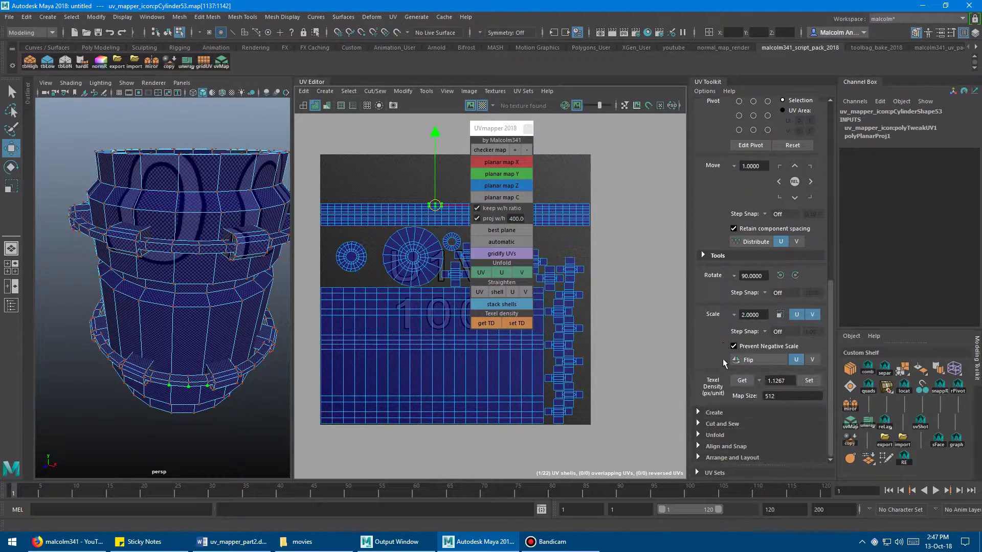
left_click(721, 413)
scroll(743, 357, "down", 2)
left_click(726, 423)
scroll(744, 361, "down", 2)
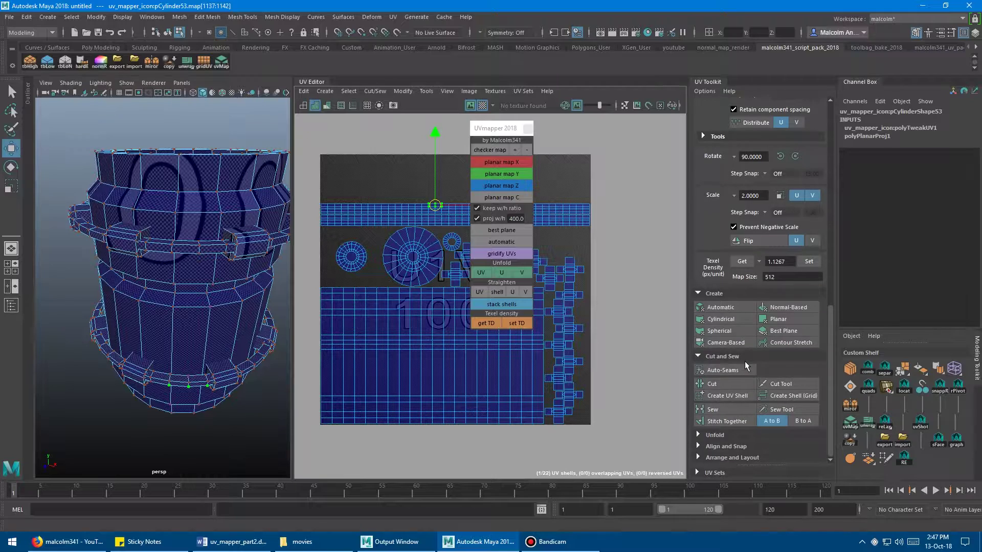
scroll(745, 361, "down", 2)
- Collapse the UV Toolkit and move the UVmapper 2018 window back into the empty area beside the UV layout
left_click(711, 81)
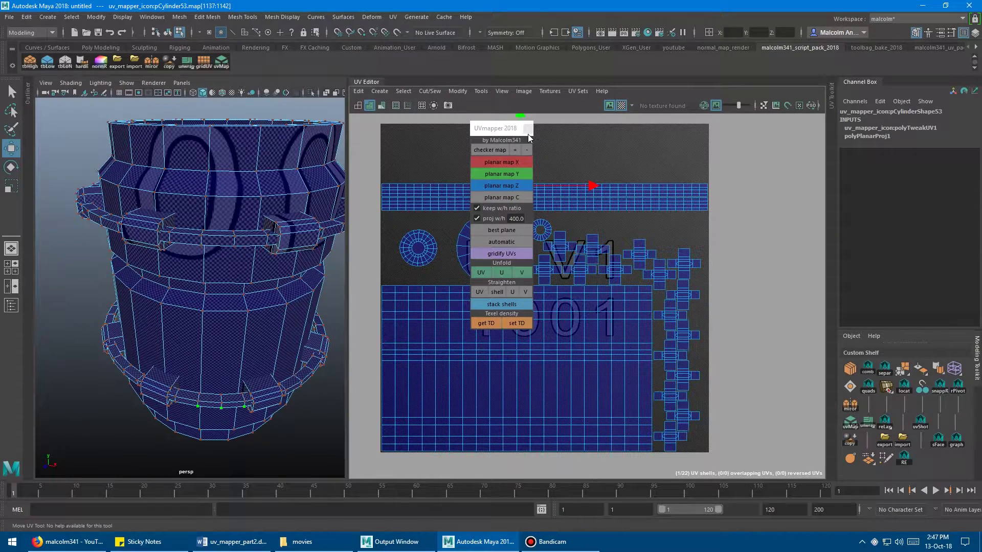
left_click_drag(527, 129, 791, 127)
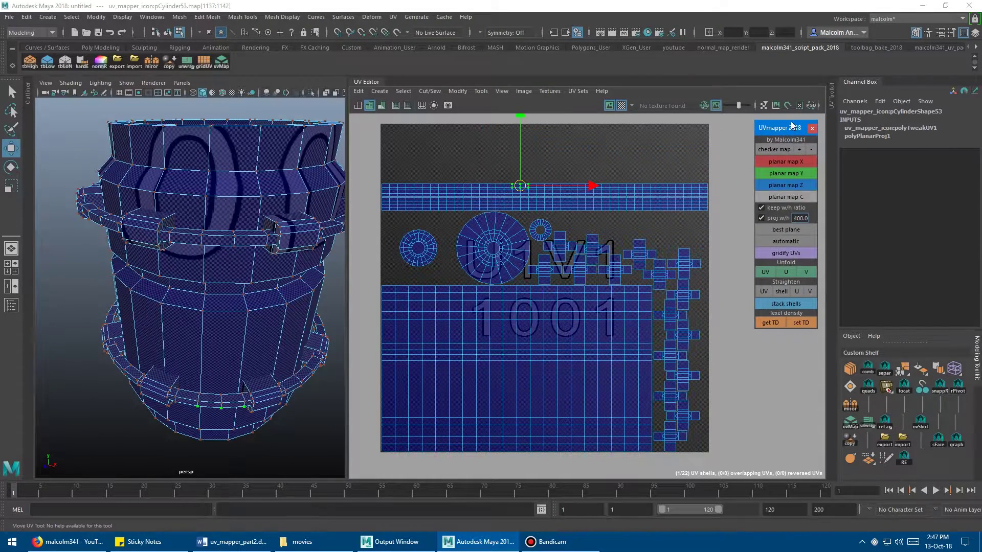
- Examine the UV operations offered in the marking menu for the selected UVs on the strip's upper edge
scroll(526, 281, "up", 6)
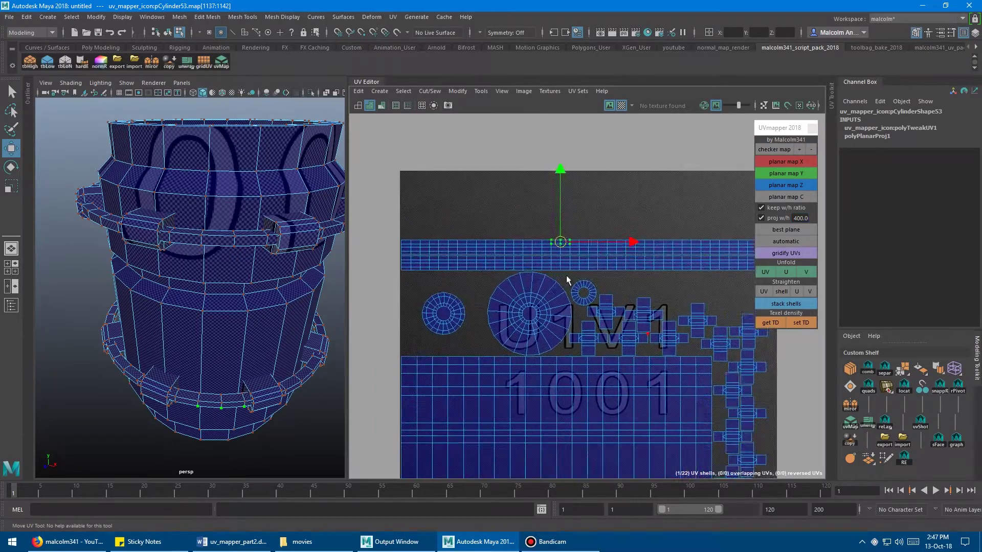
middle_click_drag(528, 311, 507, 309, "alt")
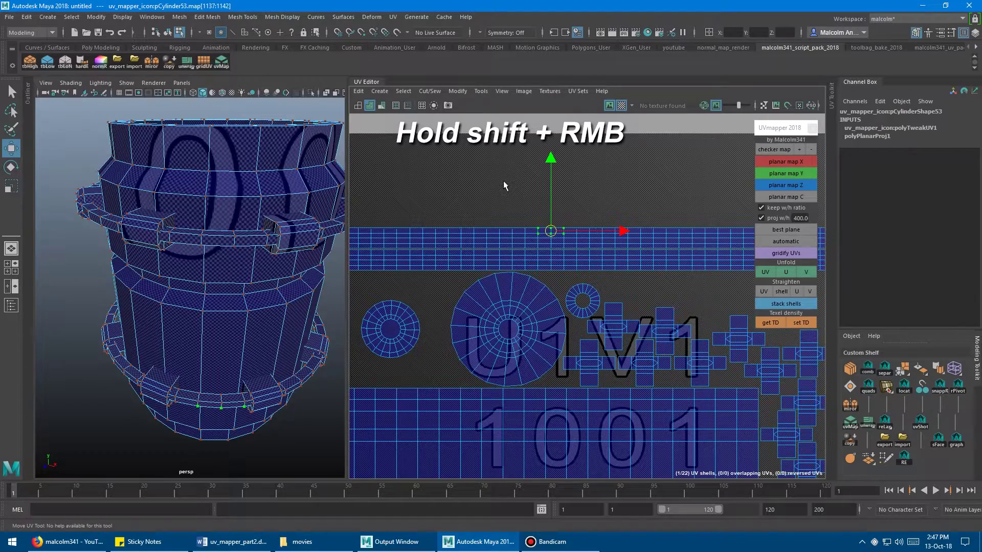
mouse_move(503, 180)
right_mouse_down("shift")
mouse_move(508, 196)
mouse_move(503, 167)
mouse_move(506, 185)
right_mouse_up("shift")
scroll(515, 197, "up", 3)
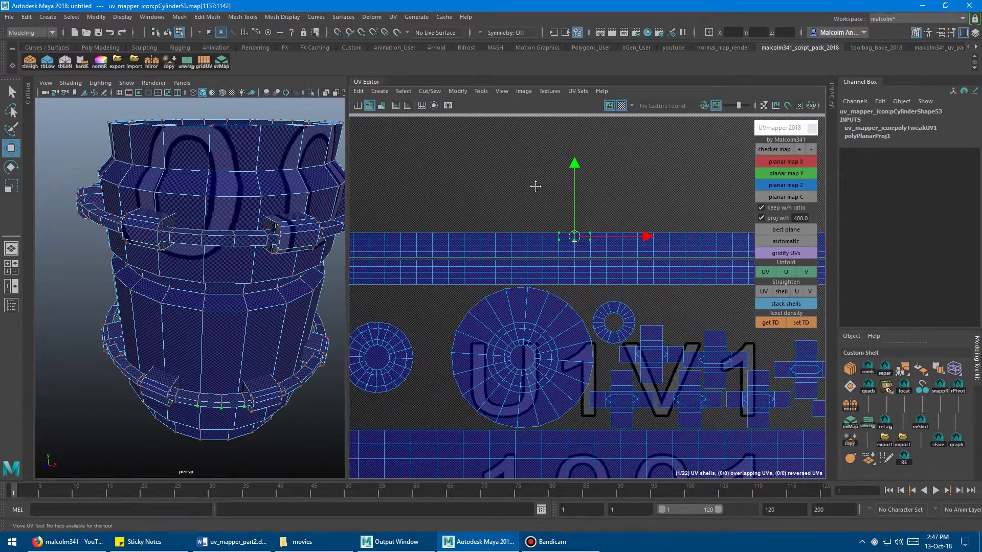
middle_click_drag(536, 186, 557, 172, "alt")
scroll(557, 172, "down", 1)
right_click_drag(545, 173, 575, 182, "shift")
middle_click_drag(602, 265, 583, 239, "alt")
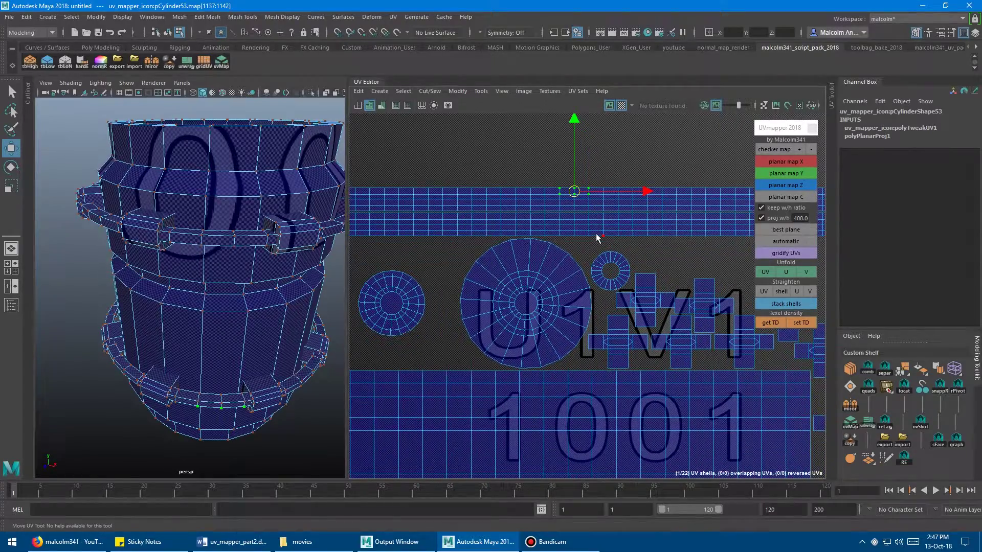
right_click_drag(582, 238, 389, 225, "alt")
middle_click_drag(488, 268, 474, 234, "alt")
right_click_drag(474, 235, 509, 194, "alt")
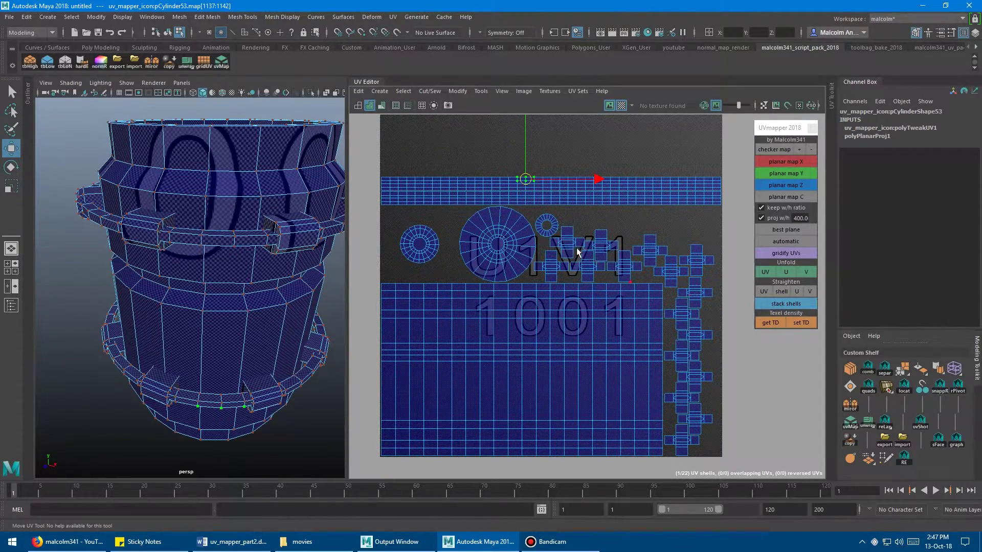
middle_click_drag(549, 229, 576, 237, "alt")
right_click_drag(576, 237, 533, 236, "alt")
middle_click_drag(533, 237, 513, 237, "alt")
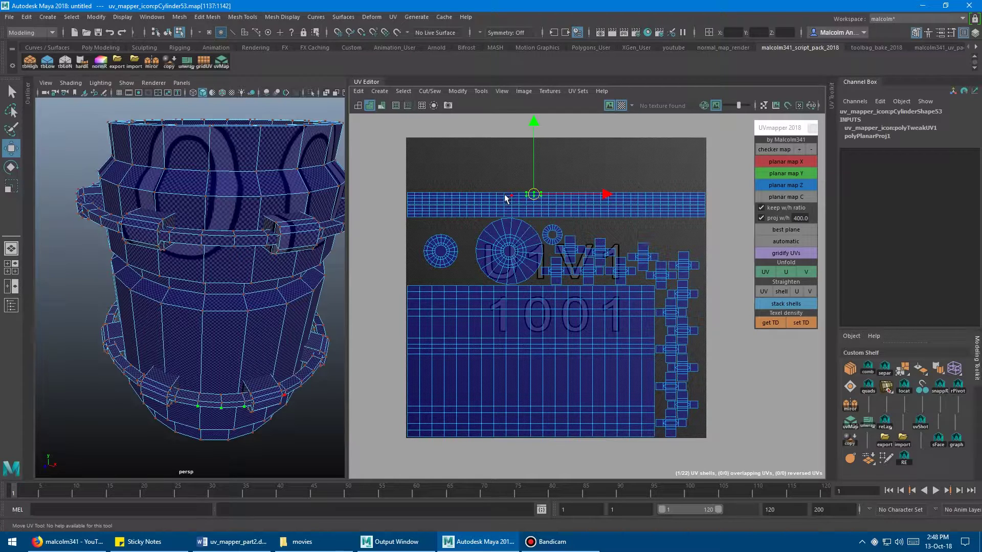
- Try stacking the two long strip shells from a face selection, undo the stacking and clear the selection
left_click_drag(470, 176, 560, 220)
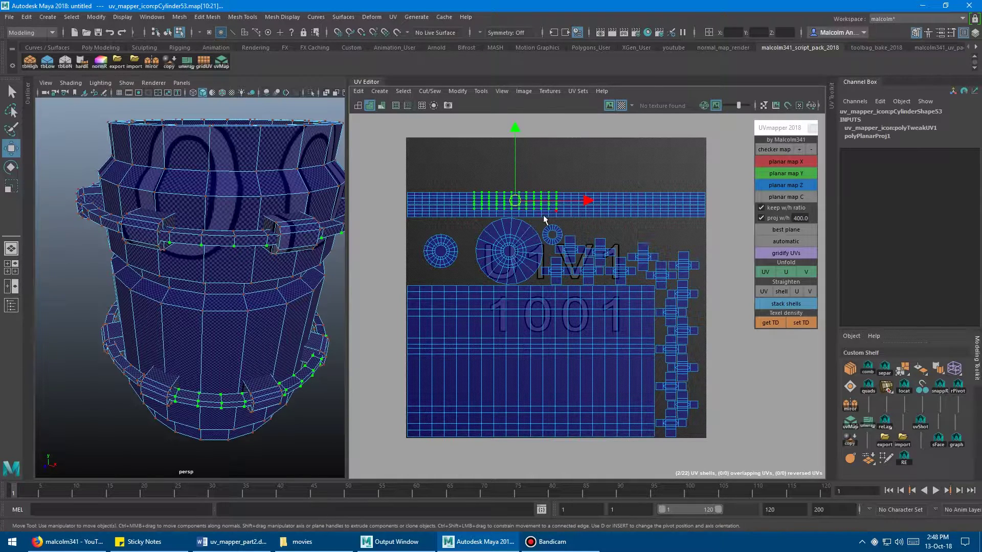
right_click_drag(472, 172, 504, 348, "ctrl")
left_click(477, 213, "shift")
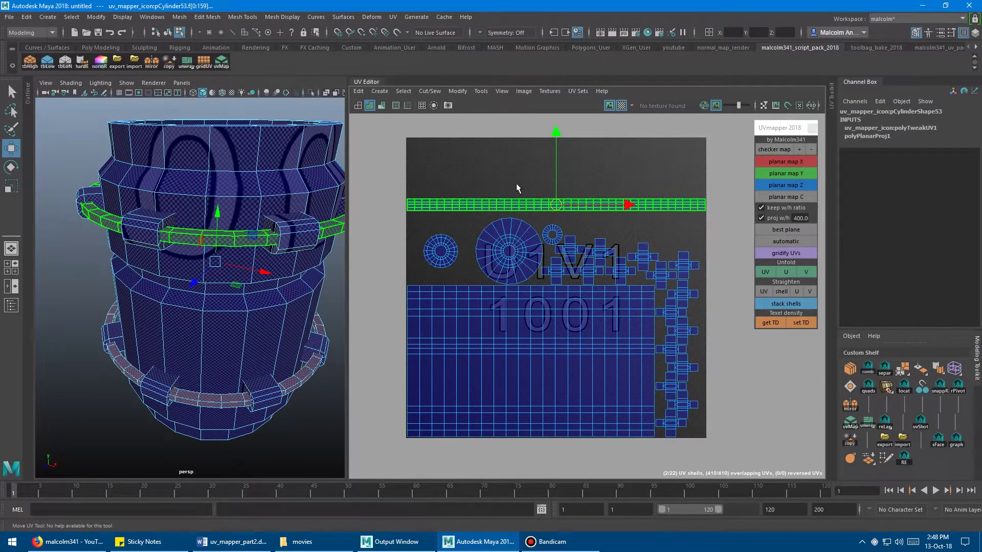
key("ctrl+z")
left_click(489, 165)
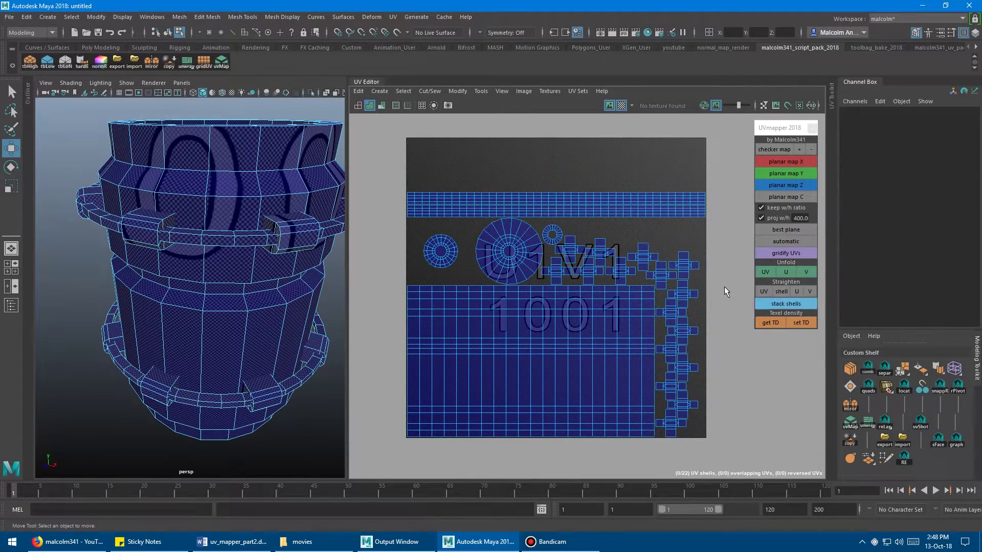
- Stack the two long strip shells using a few UVs selected across both, and clear the selection
right_click(547, 187)
right_click_drag(547, 186, 572, 184)
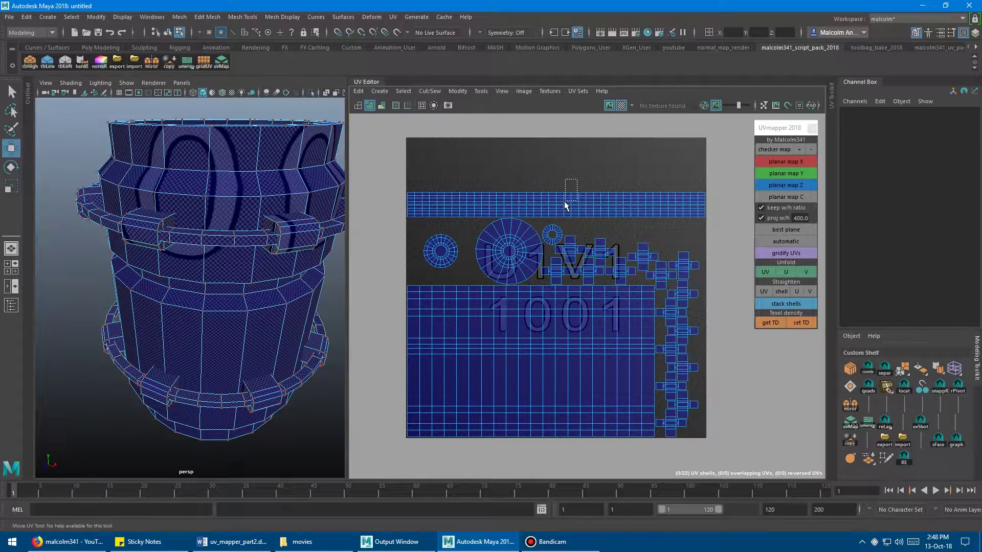
left_click_drag(565, 202, 565, 203)
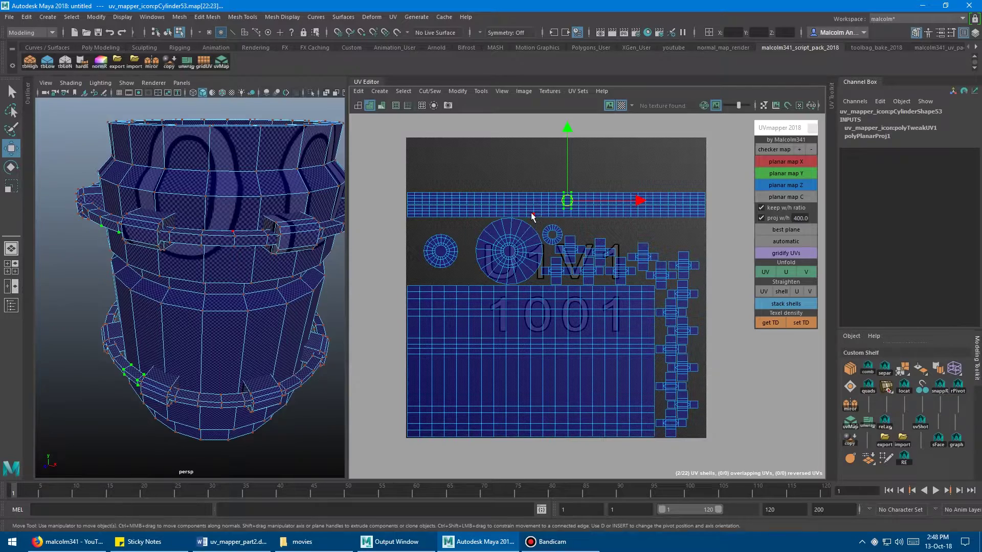
scroll(531, 217, "up", 2)
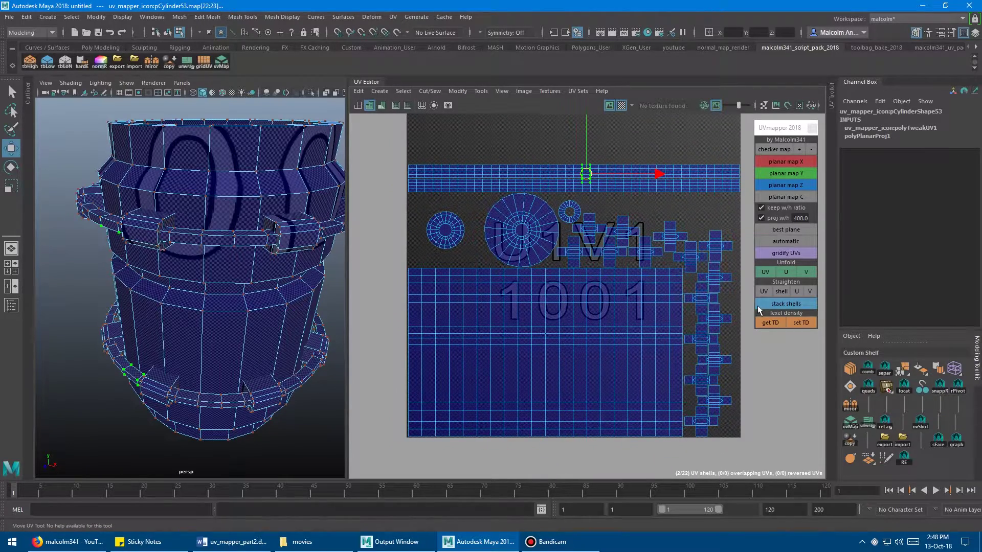
left_click(761, 305)
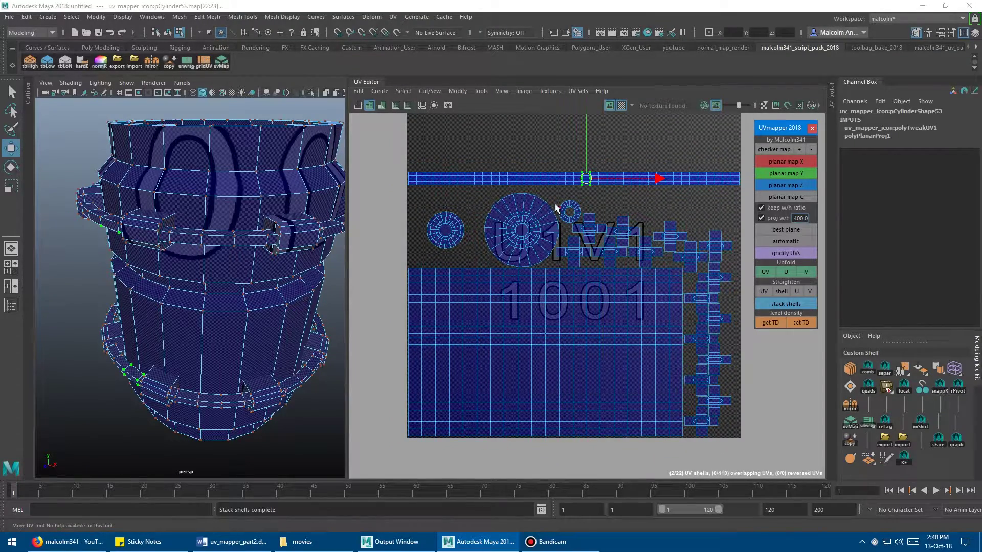
left_click_drag(398, 149, 738, 192)
left_click(667, 205)
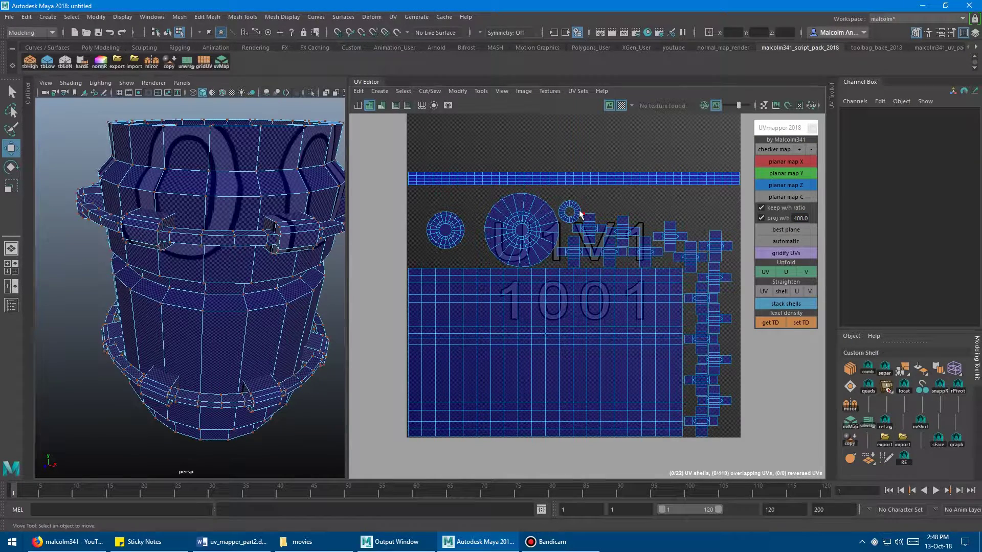
- Stack the small ring shell and the large circular shell using one selected UV on each
left_click(575, 210)
left_click(537, 218, "shift")
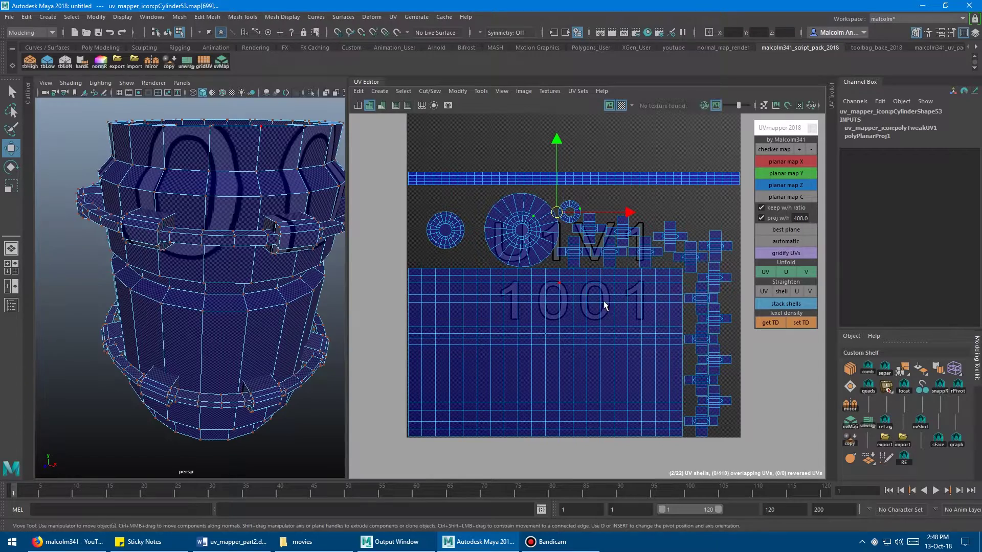
left_click(774, 306)
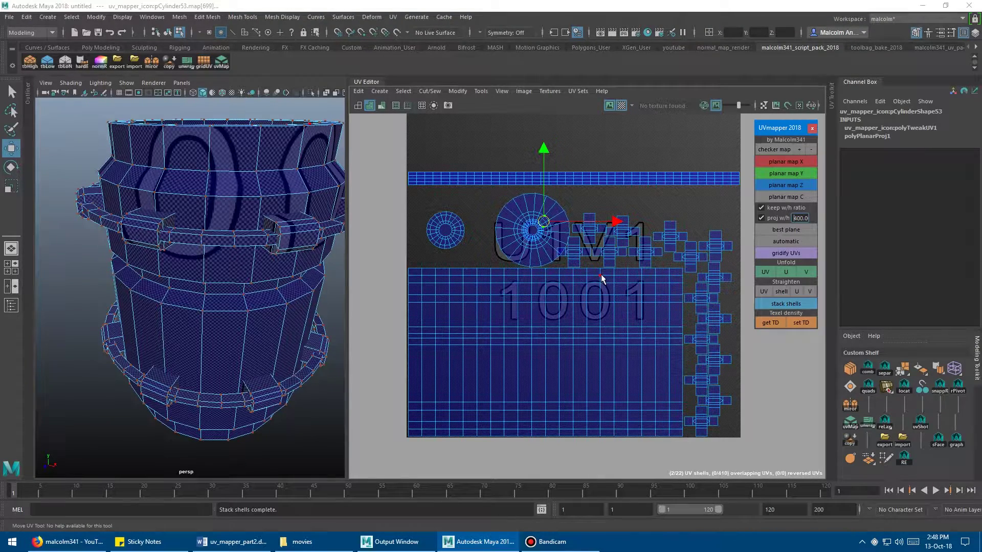
- Stack the medium circular shell with the large circular shell using one selected face on each
scroll(563, 287, "down", 3)
right_click(513, 226)
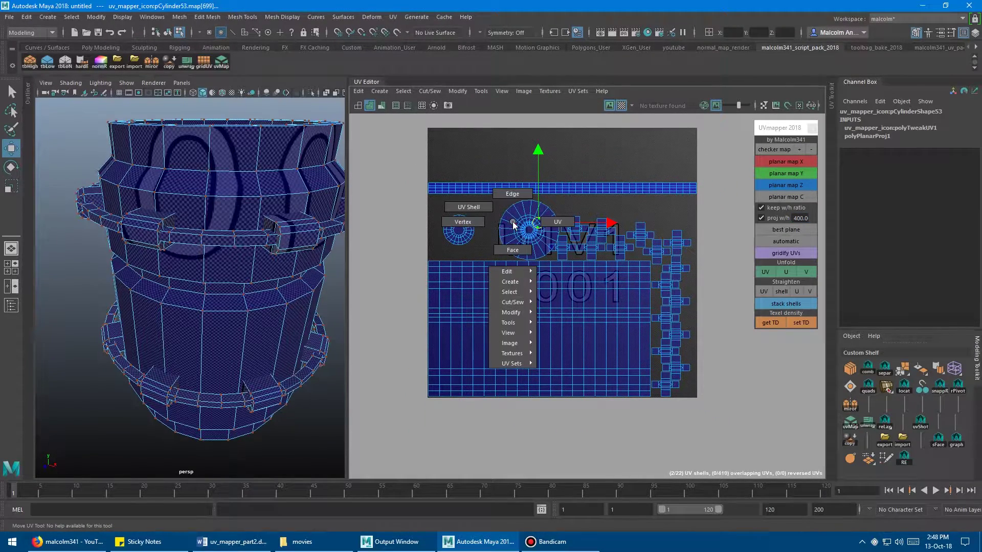
left_click(469, 230)
left_click(512, 244, "shift")
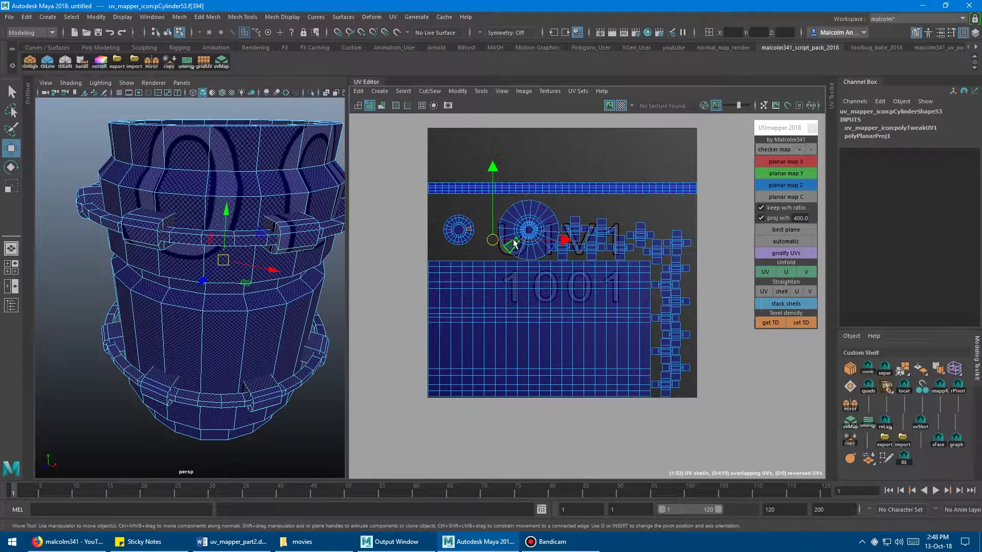
left_click(767, 306)
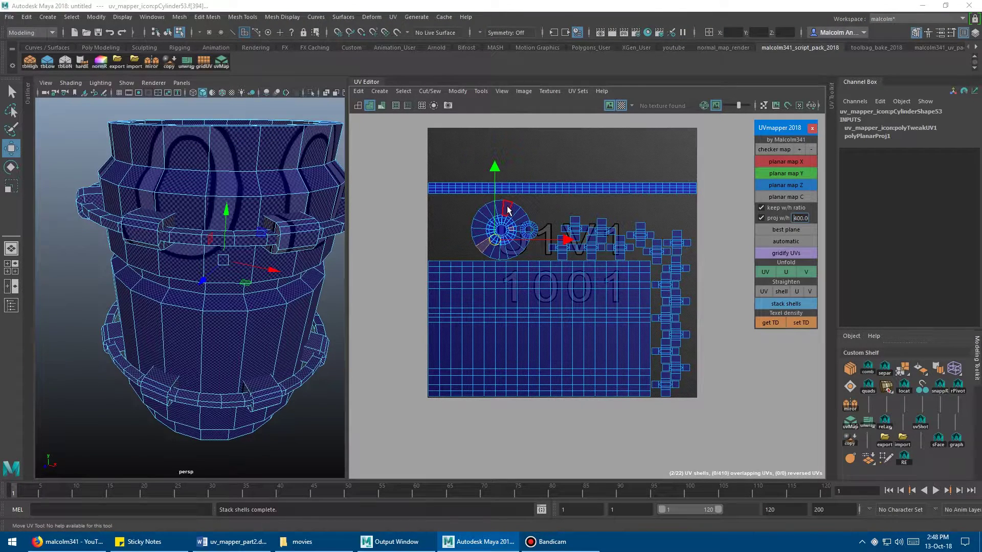
- Stack the barrel's shells at once from a partial UV selection spanning all but the lowest clamp shells
right_click_drag(507, 206, 542, 207)
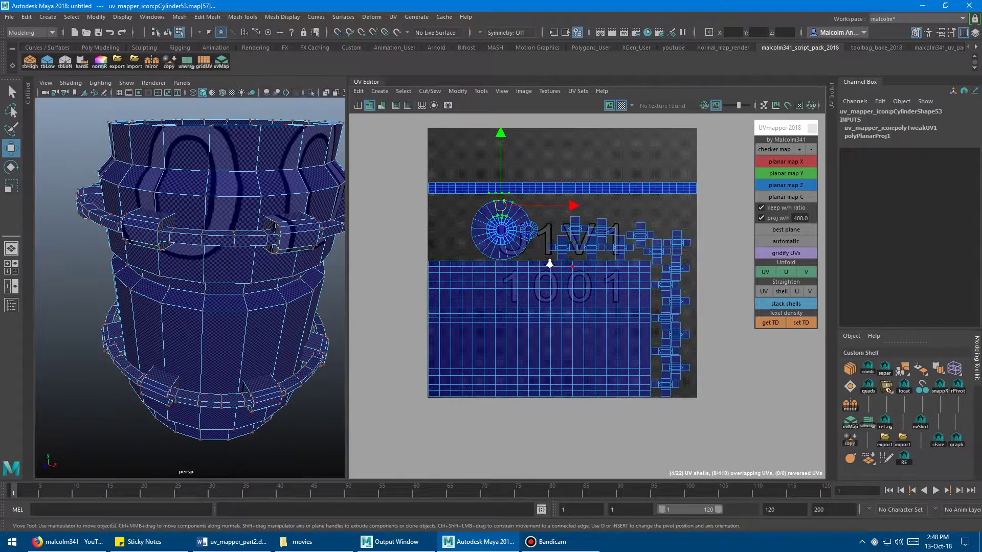
scroll(551, 265, "down", 3)
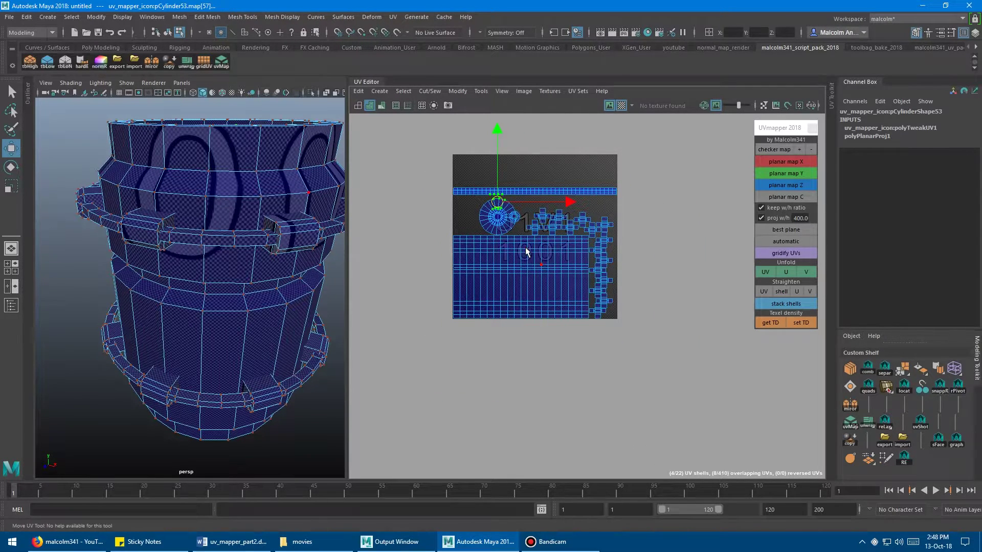
scroll(527, 250, "up", 2)
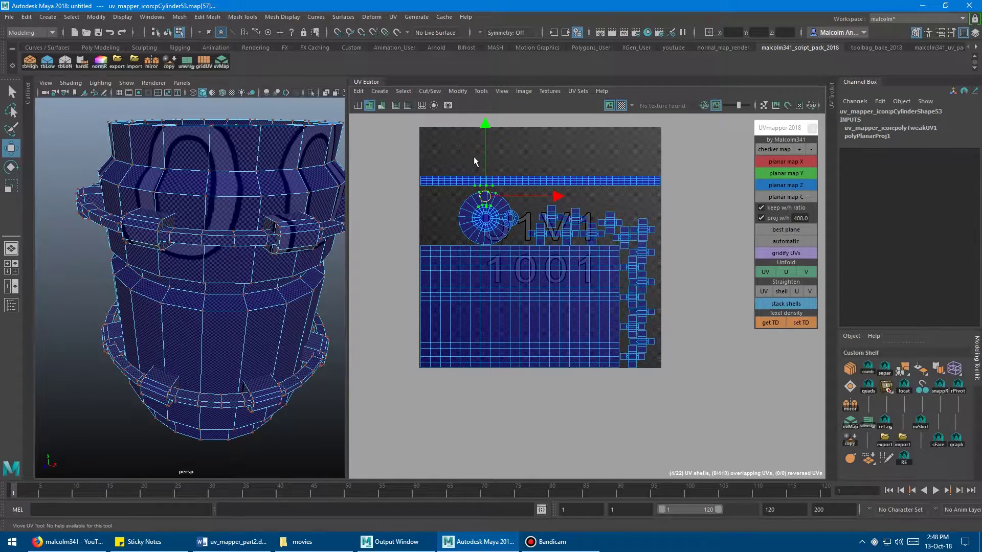
left_click_drag(476, 156, 649, 305)
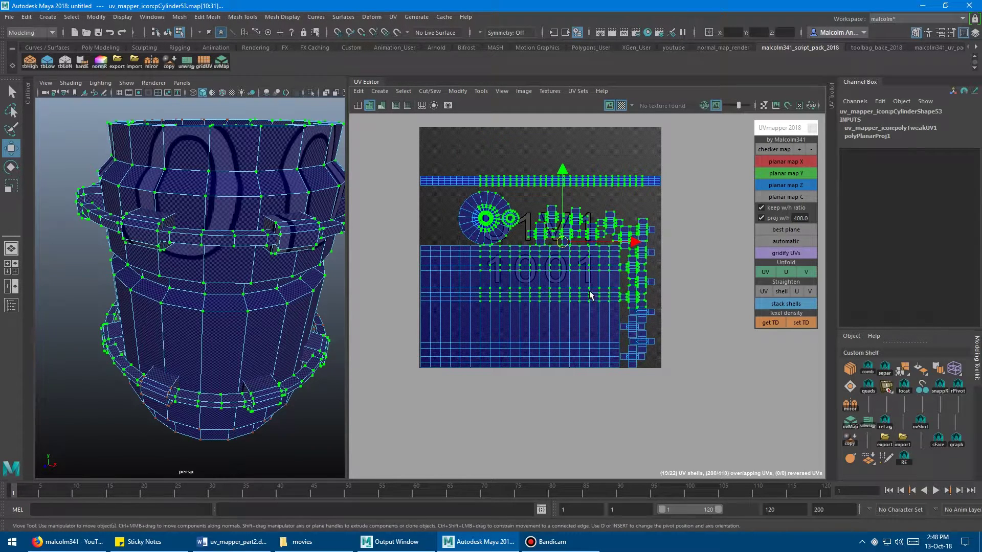
left_click(786, 304)
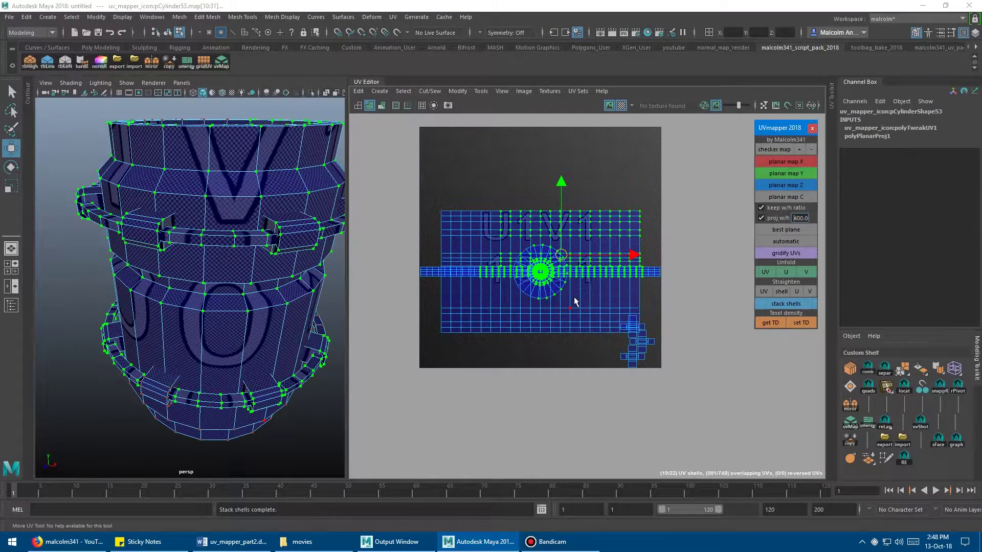
- Stack the remaining lower clamp shells together with the large rectangular shell from a partial UV selection, and clear the selection
left_click_drag(606, 310, 652, 372)
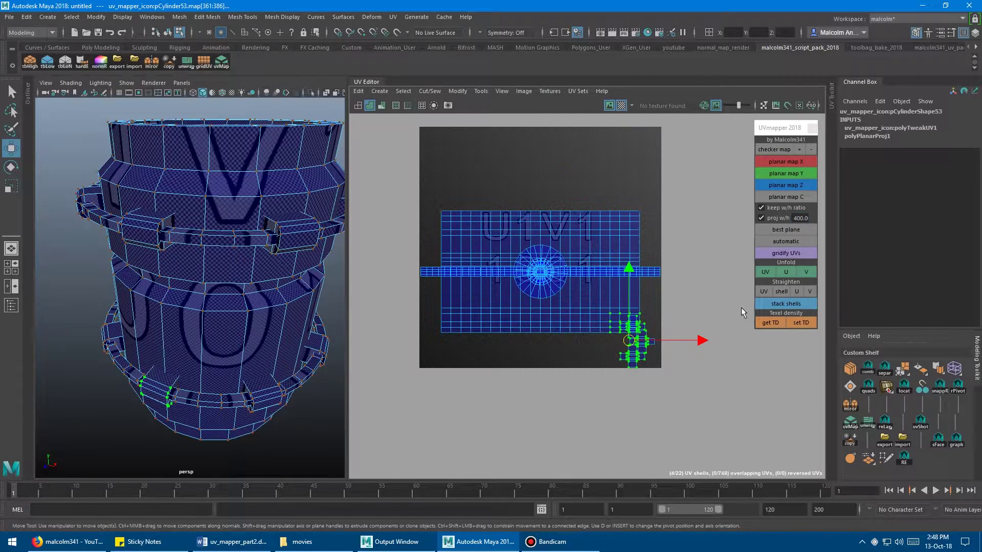
left_click(782, 305)
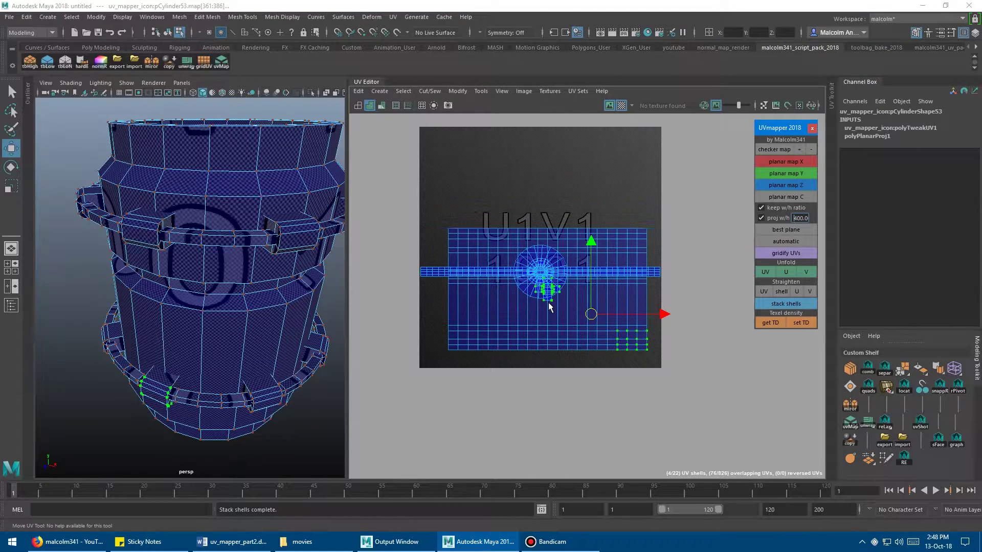
left_click_drag(408, 181, 670, 384)
left_click(621, 385)
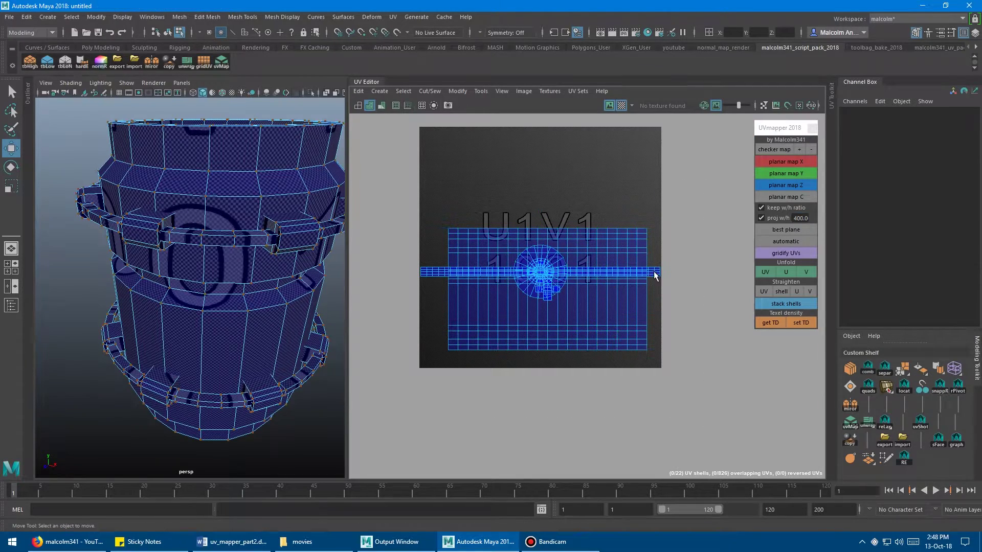
- Stack all of the barrel's shells together using UVs selected across their right half, and inspect the stacked result
left_click_drag(693, 182, 535, 375)
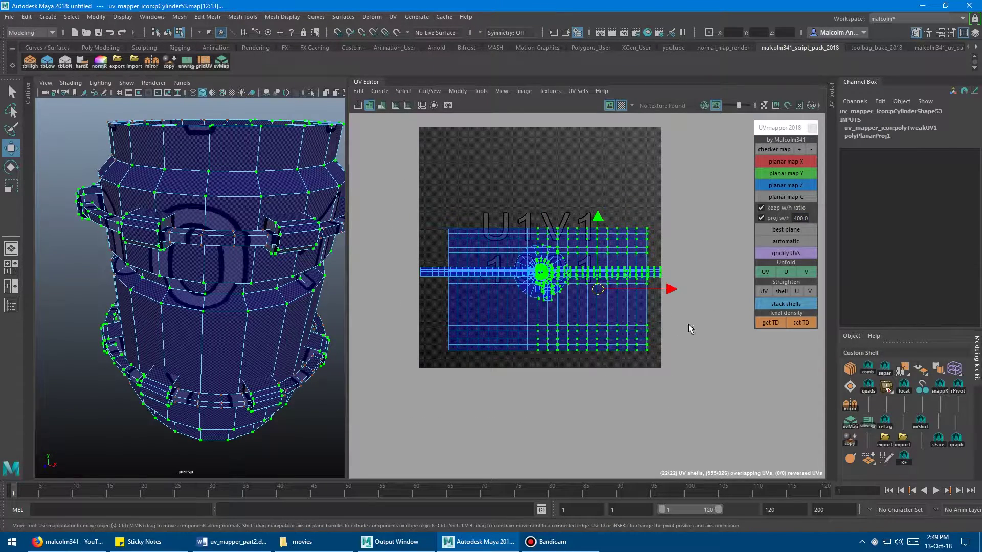
left_click(773, 306)
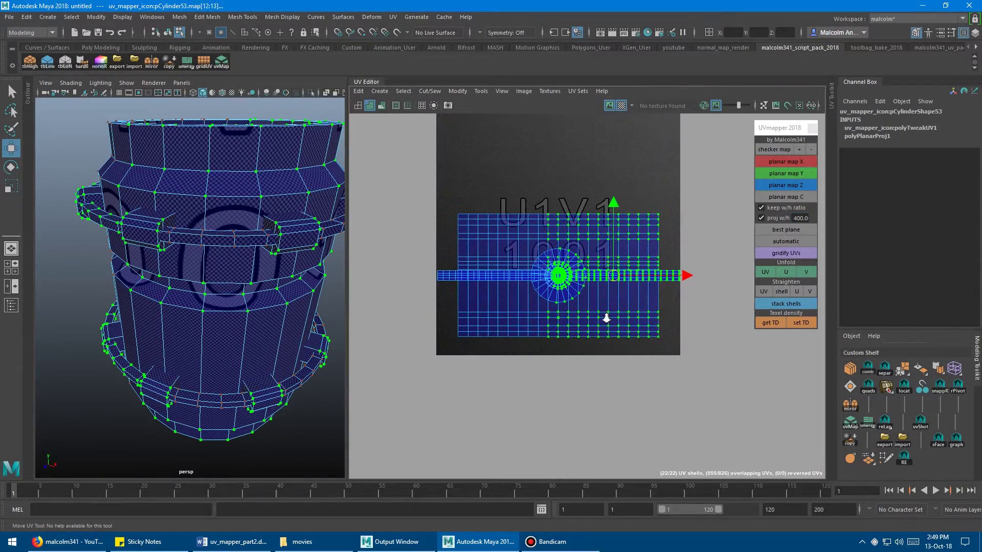
right_click_drag(607, 318, 732, 324, "alt")
middle_click_drag(628, 297, 716, 330, "alt")
right_click_drag(654, 324, 585, 335, "alt")
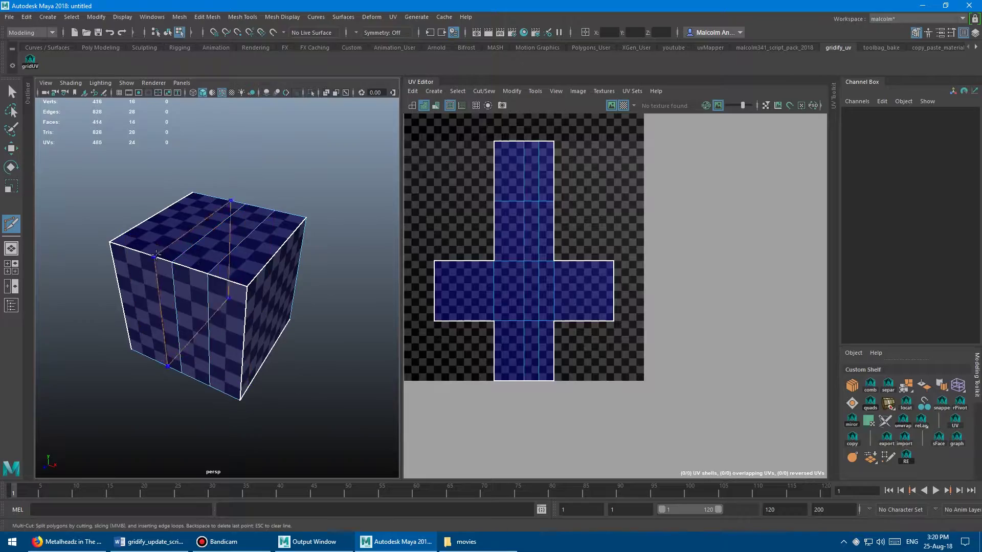
key("w")
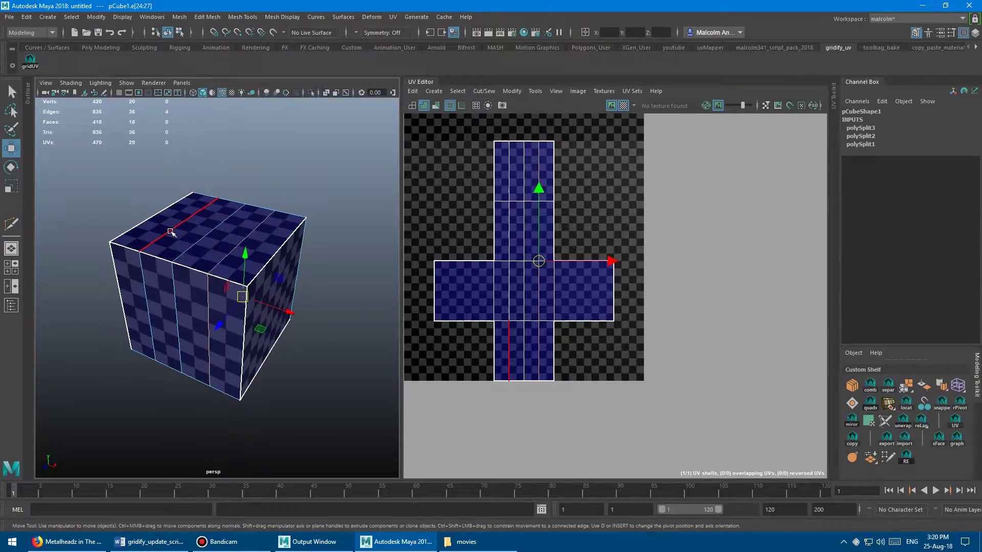
right_click(256, 240)
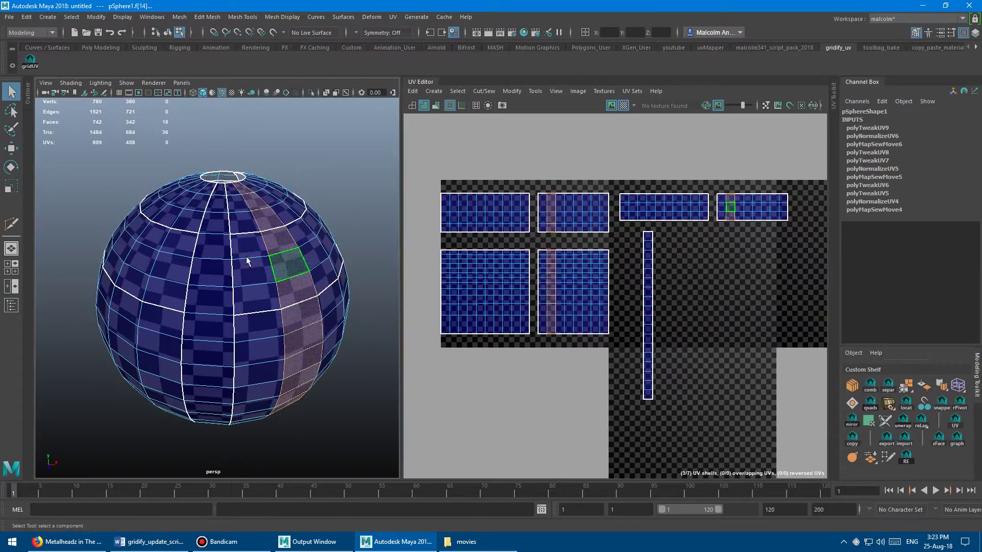
right_click(258, 227)
left_click(157, 238)
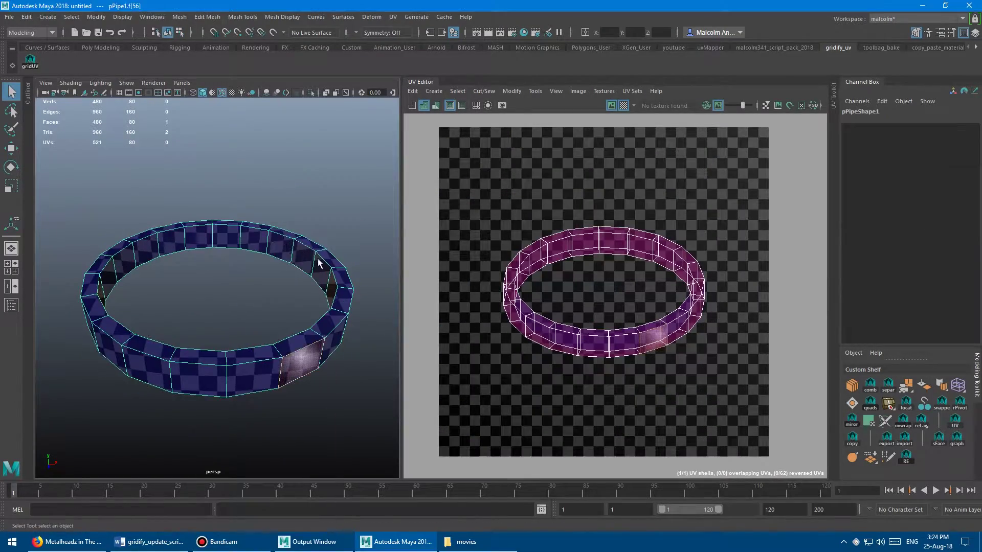
left_click(279, 246)
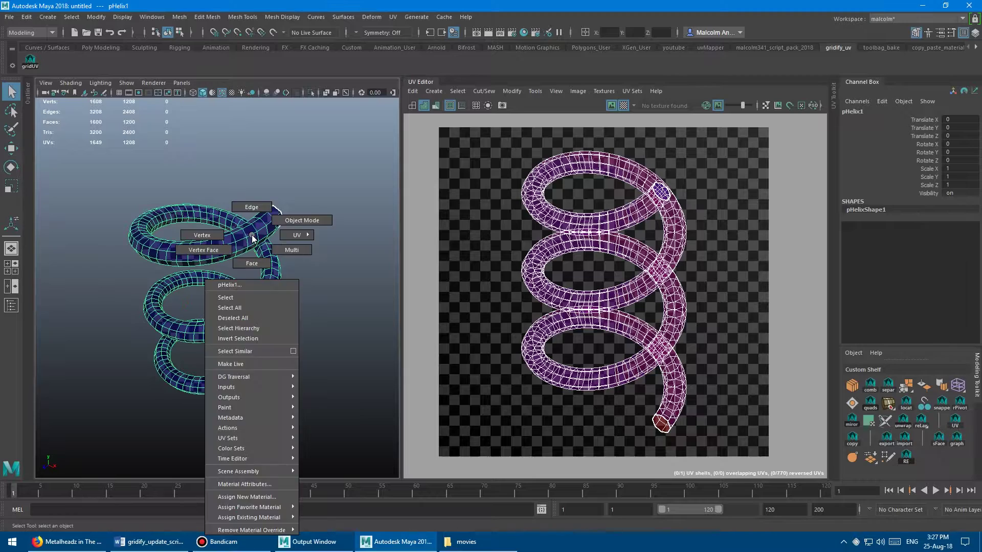
left_click(230, 250)
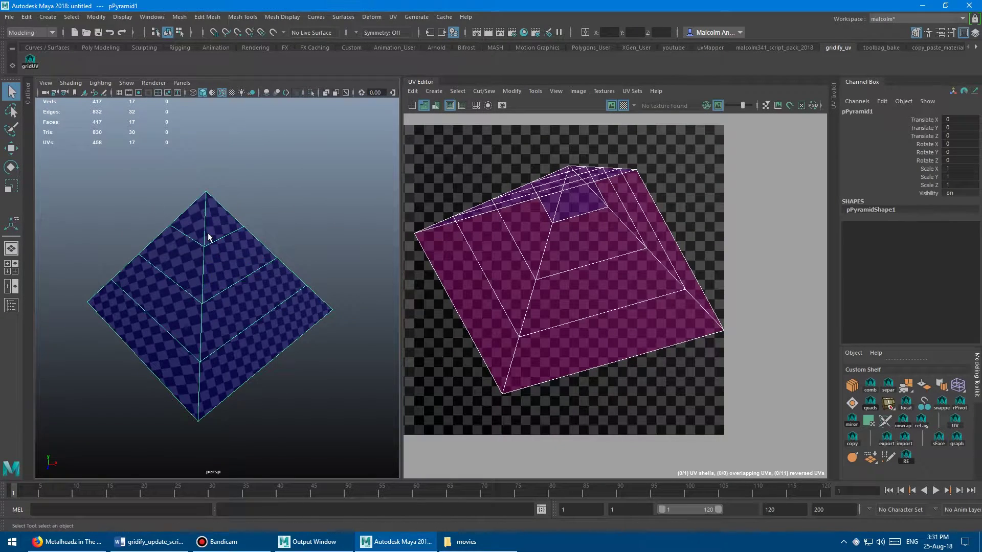
left_click(194, 249)
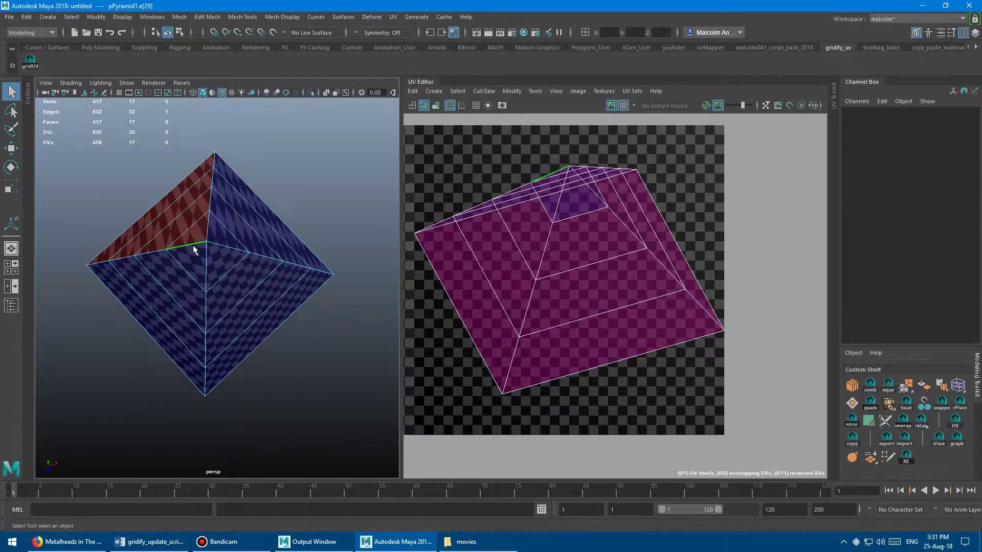